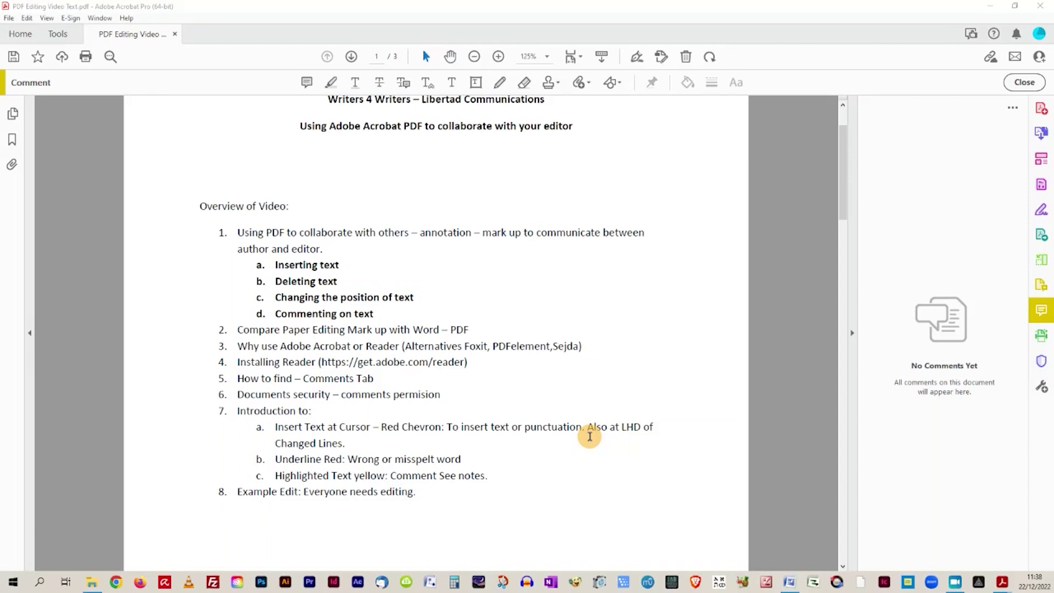
- Review the overview list on page 1 and the table of proofreading marks on page 2
scroll(499, 384, up, 3)
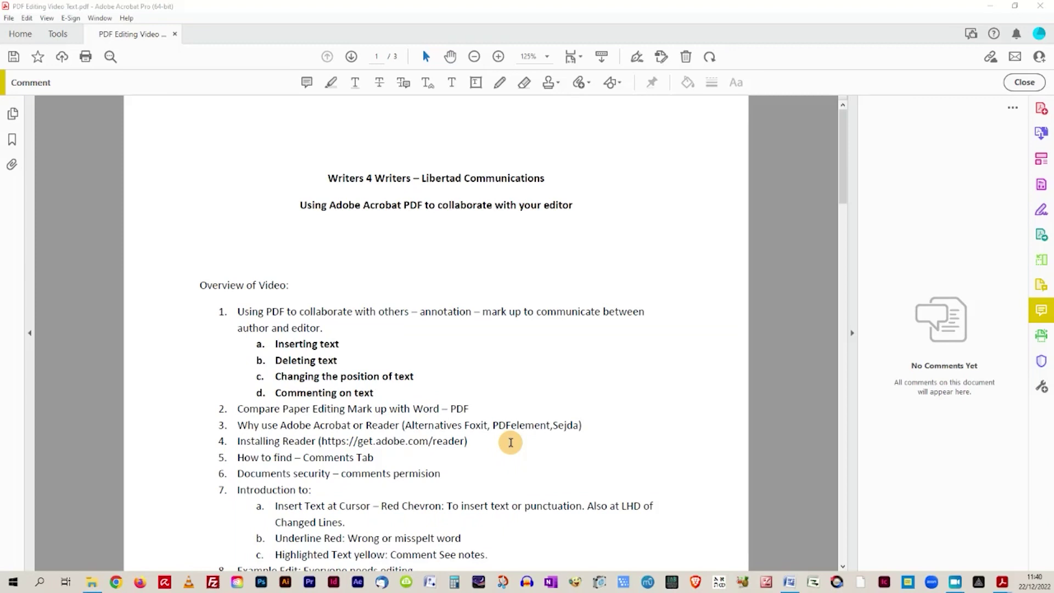
scroll(519, 451, down, 6)
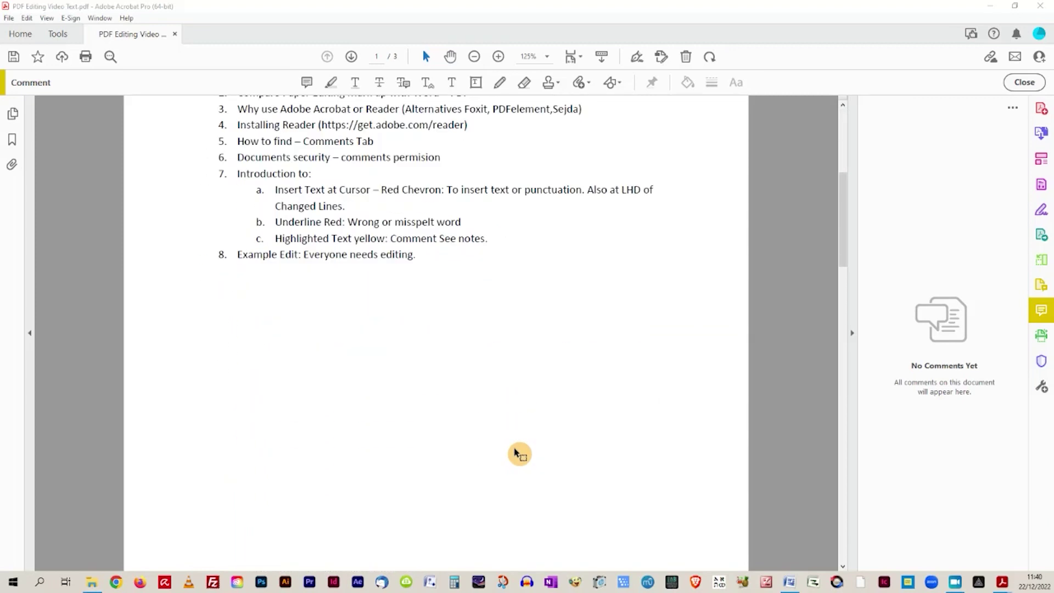
scroll(519, 454, down, 12)
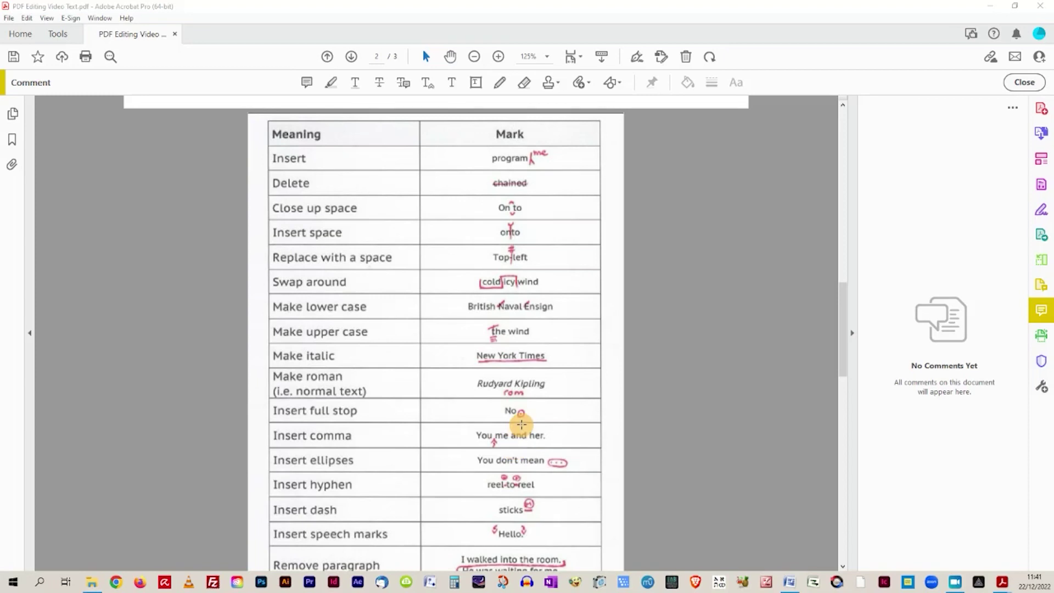
scroll(522, 424, up, 15)
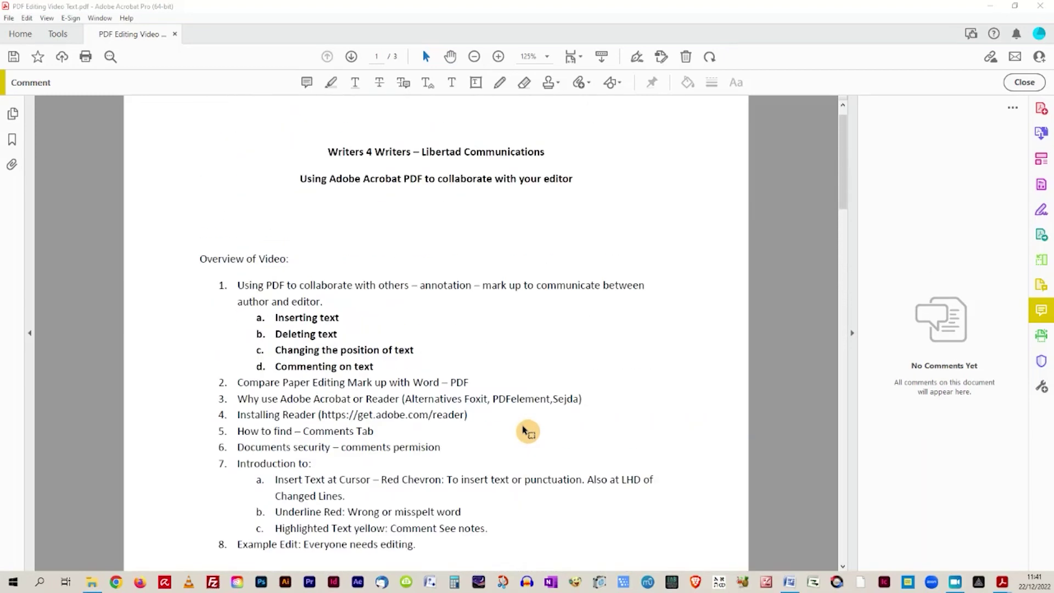
scroll(522, 426, down, 3)
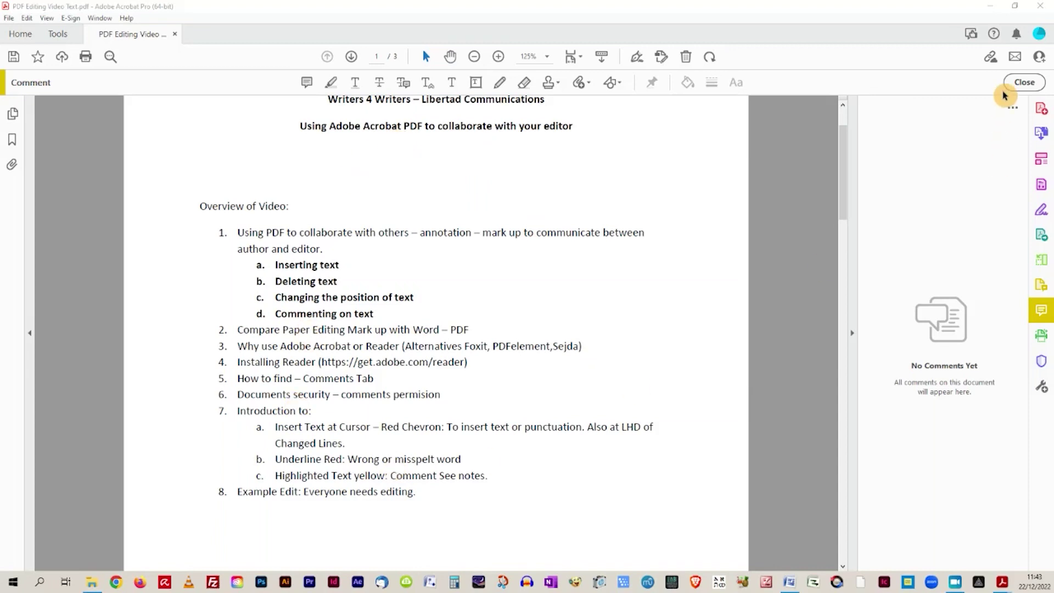
- Close the Comment tools and open them again for the document
click(1025, 82)
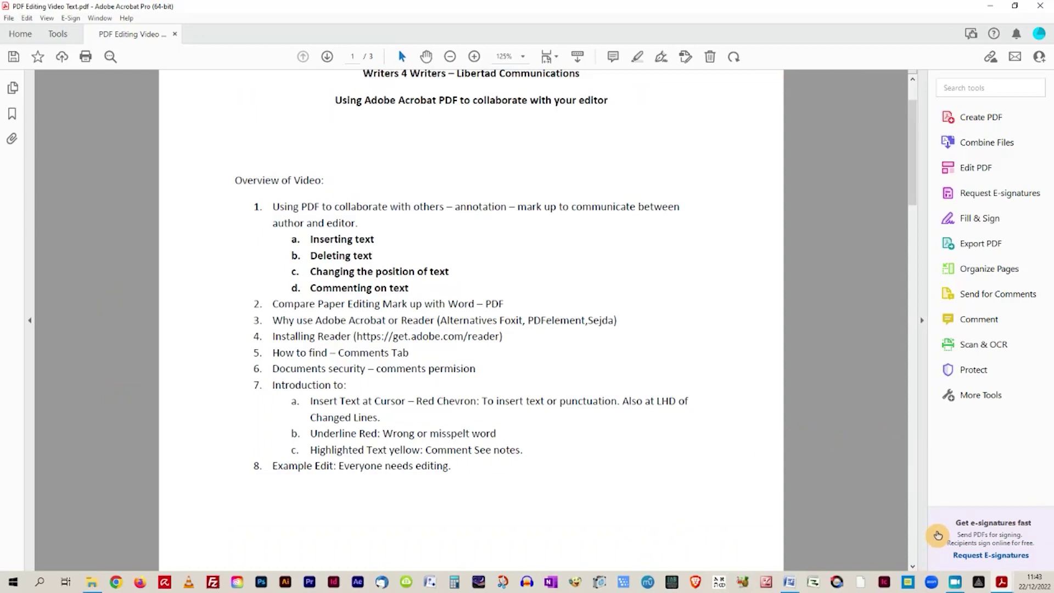
click(953, 324)
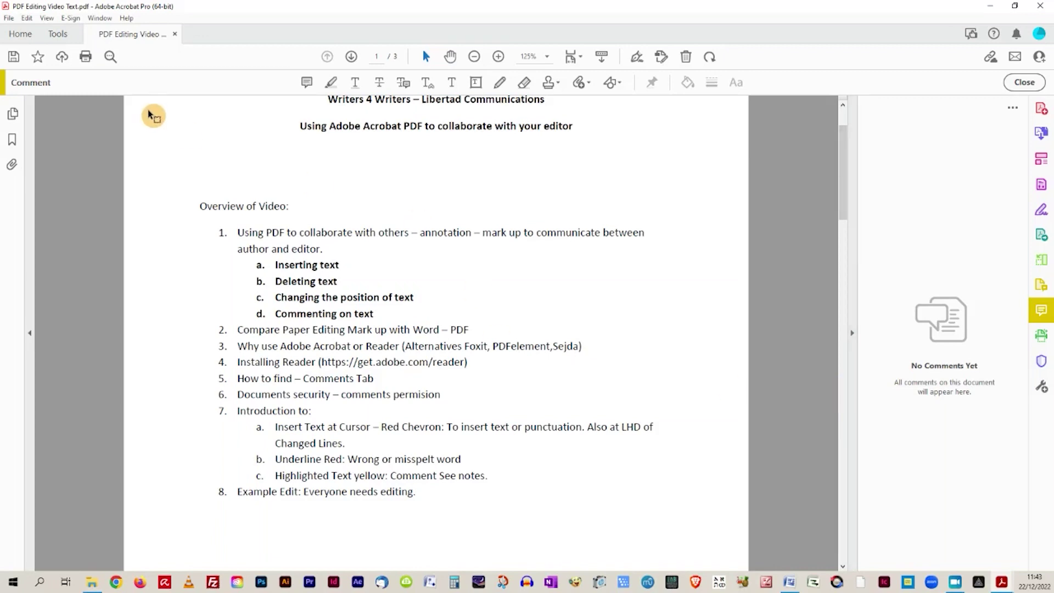
- Check the document's security method and commenting permission in the document properties, leaving the settings unchanged
click(11, 21)
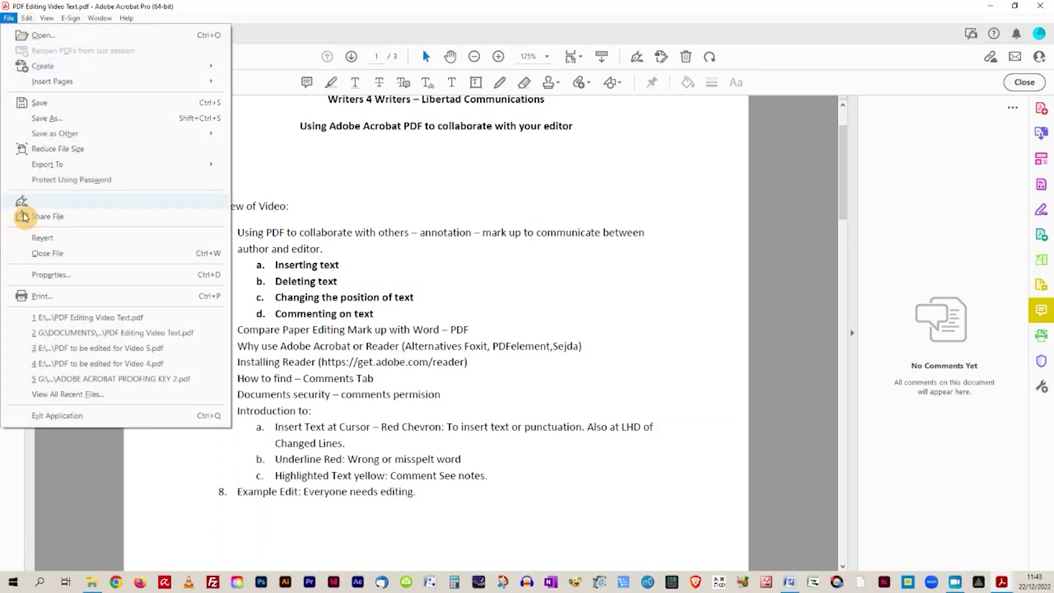
click(44, 276)
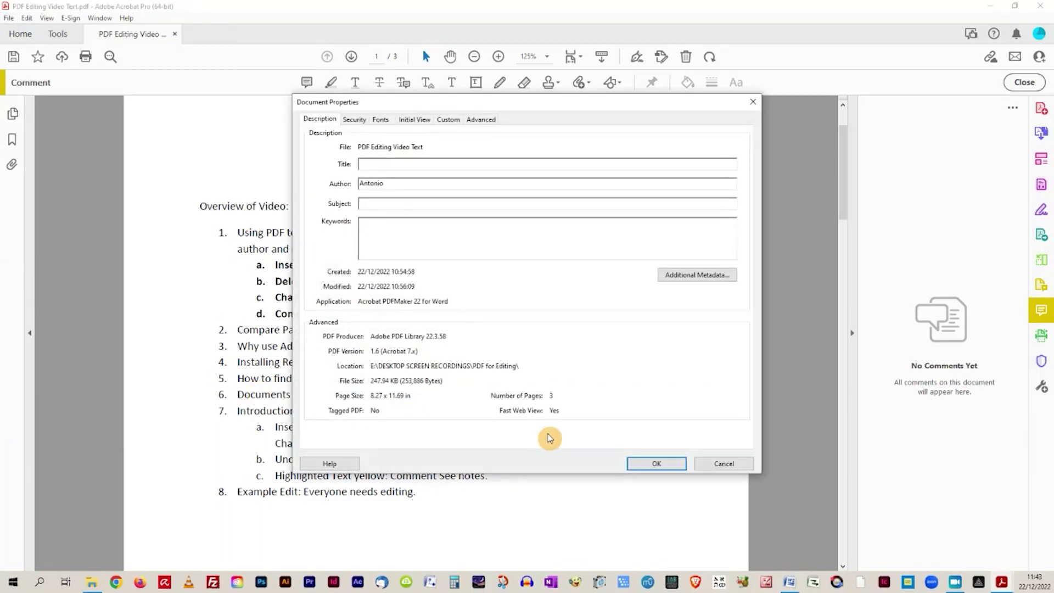
click(354, 120)
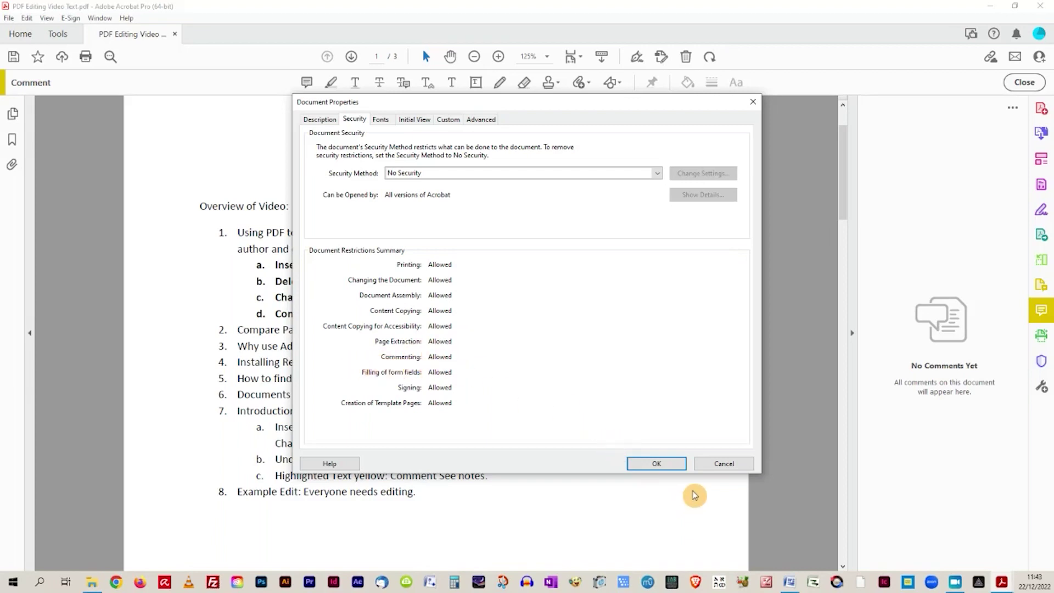
click(721, 464)
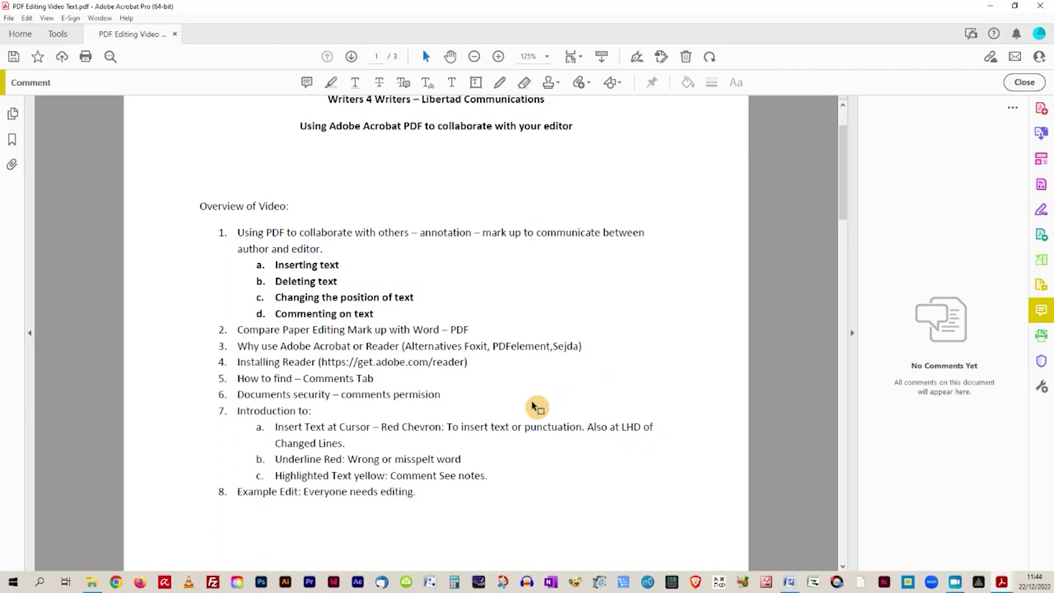
- Look through the rest of the overview page and the table of editing marks that follows it
scroll(491, 404, down, 2)
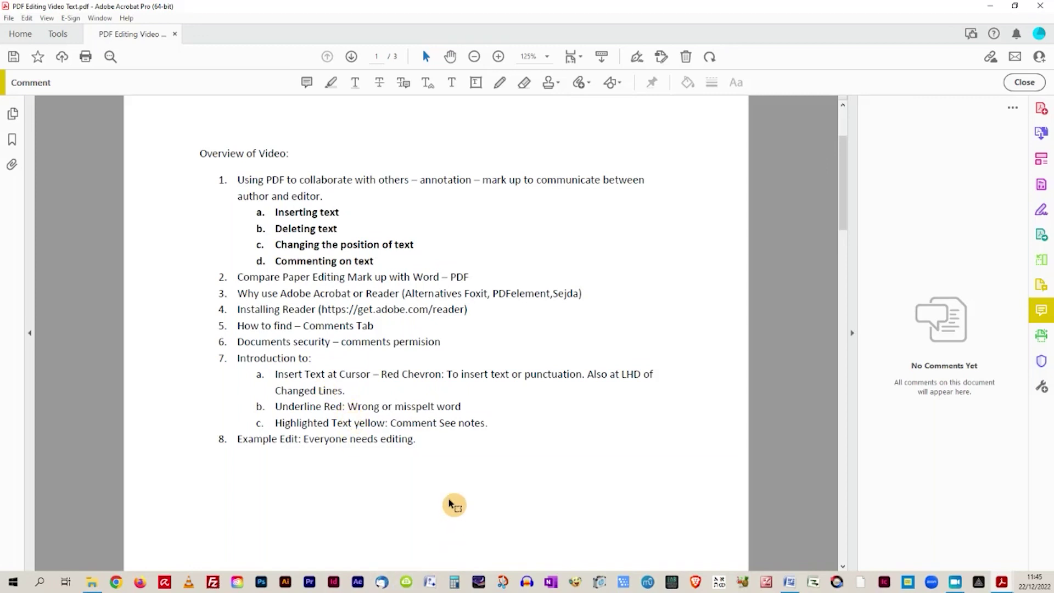
scroll(449, 501, down, 15)
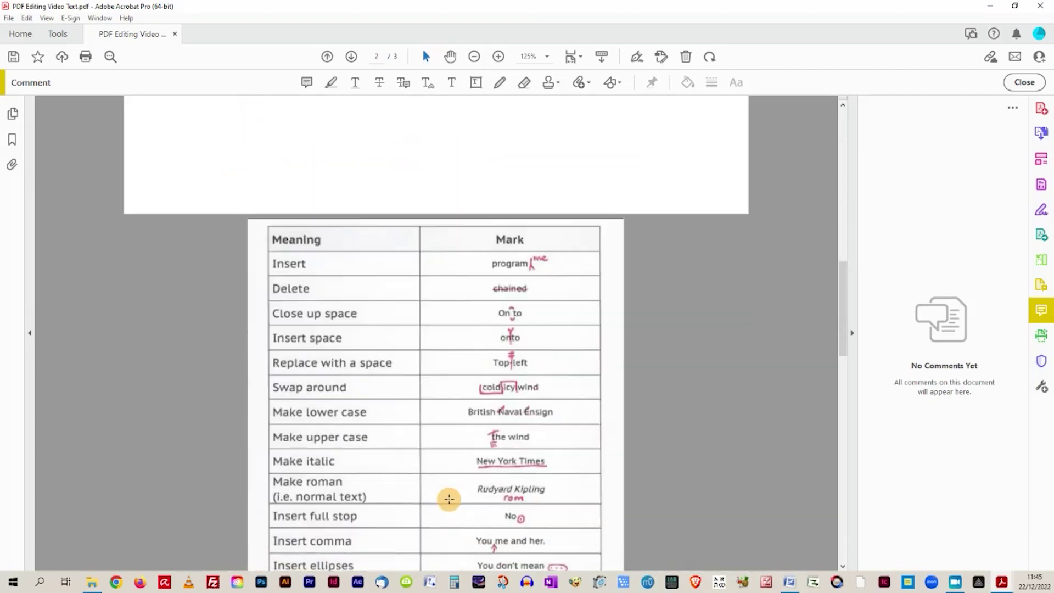
scroll(449, 500, down, 10)
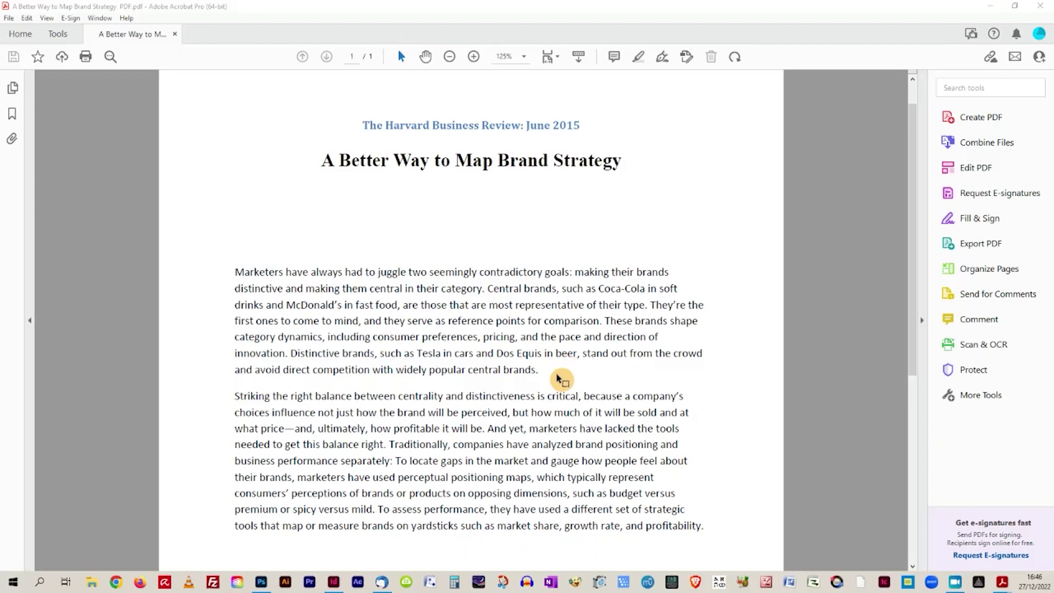
- Open the Comment tools for the article "A Better Way to Map Brand Strategy"
click(962, 327)
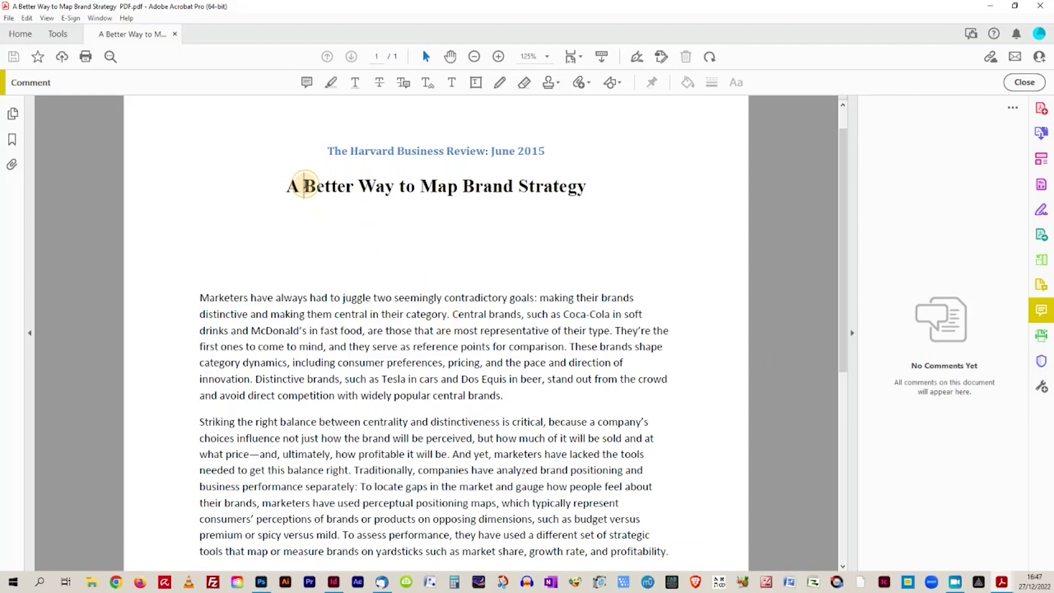
- Try a strikethrough on the word "Better" in the article title and undo it
drag(303, 186, 355, 188)
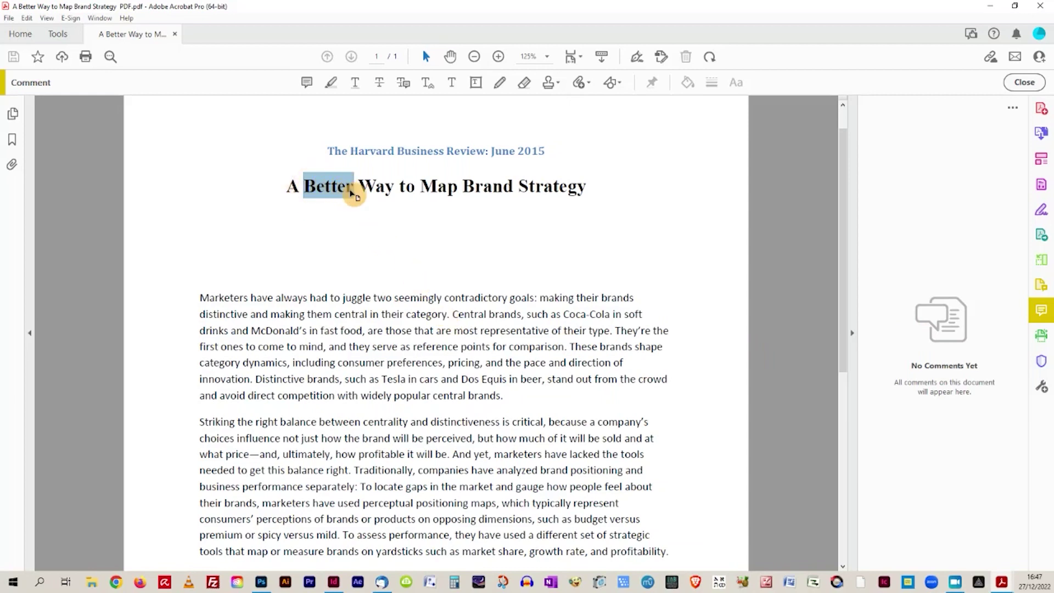
click(384, 82)
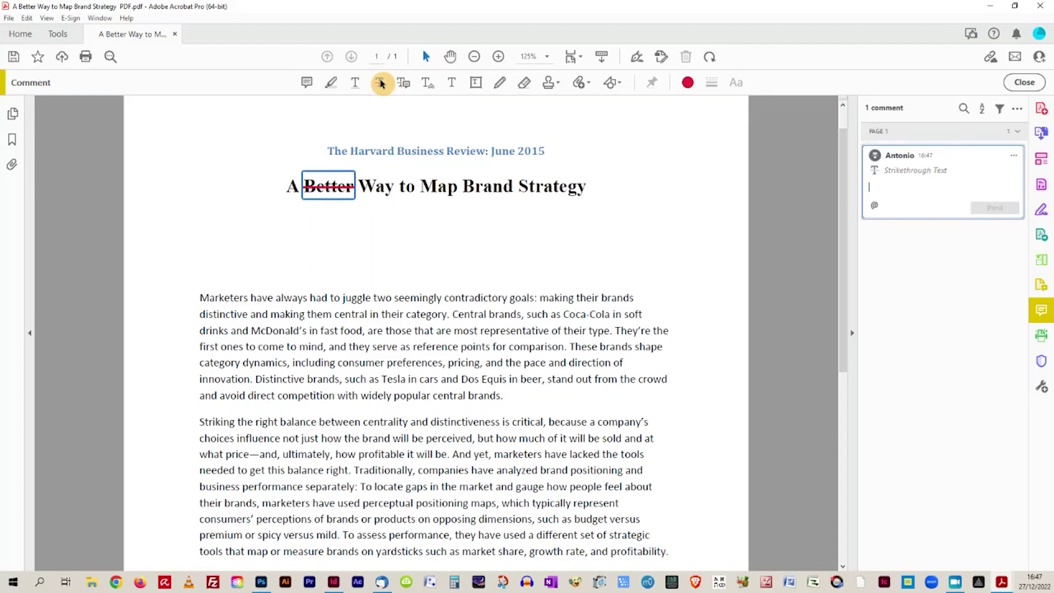
key(ctrl+z)
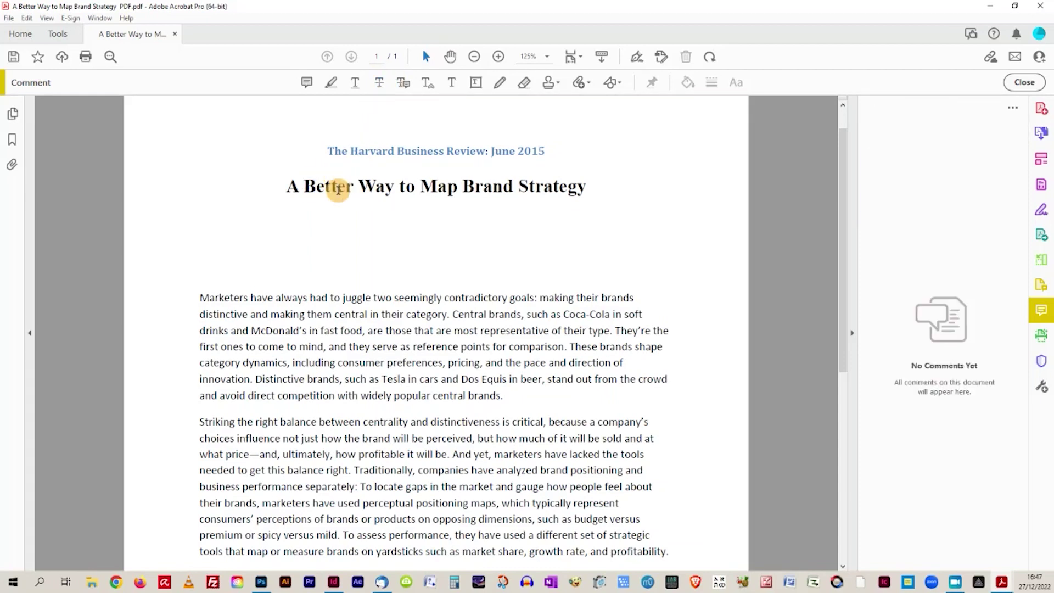
- Try underlining the word "Better" in the article title and delete the underline comment
drag(314, 186, 354, 186)
click(354, 83)
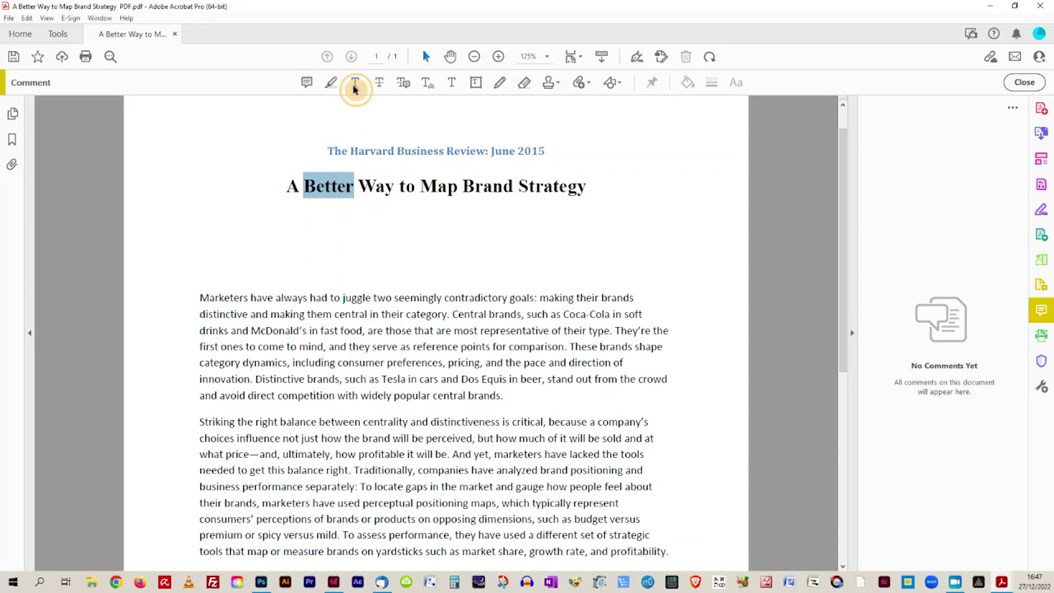
click(338, 267)
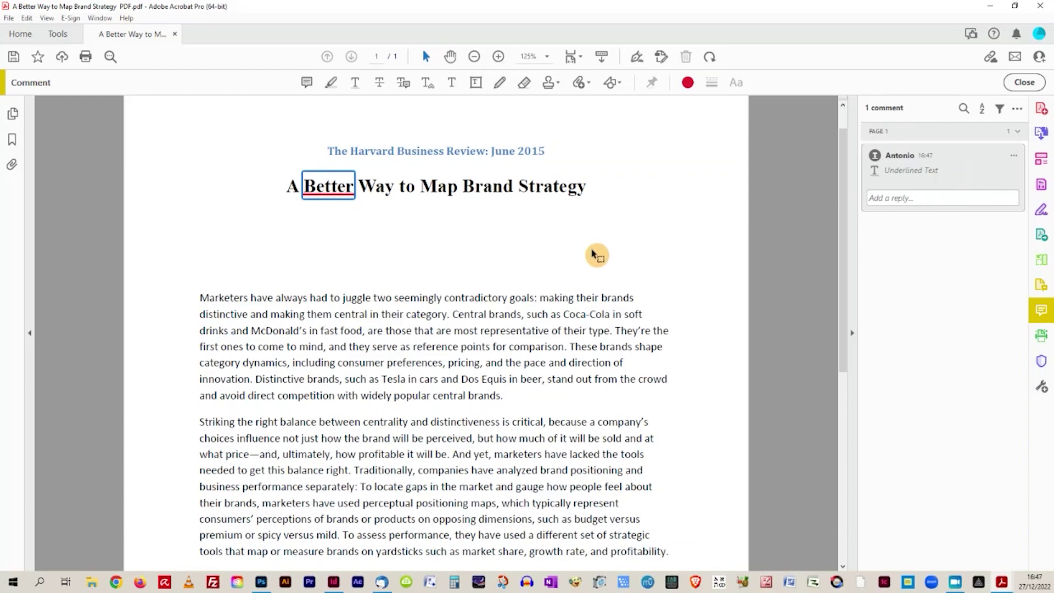
key(Delete)
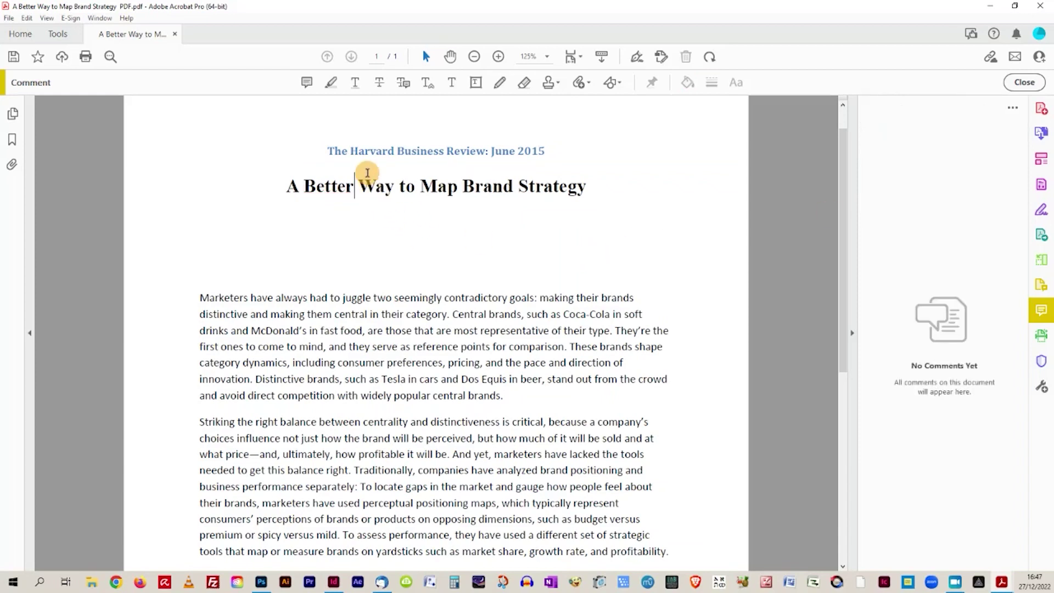
- Try highlighting the words "A Better" in the article title and delete the highlight
drag(282, 188, 336, 193)
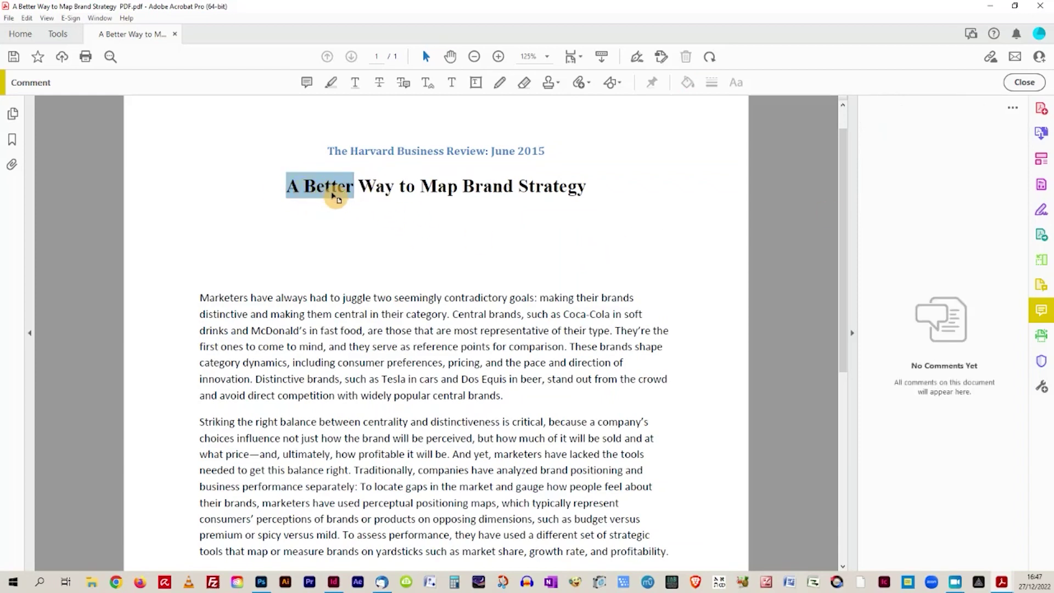
click(330, 83)
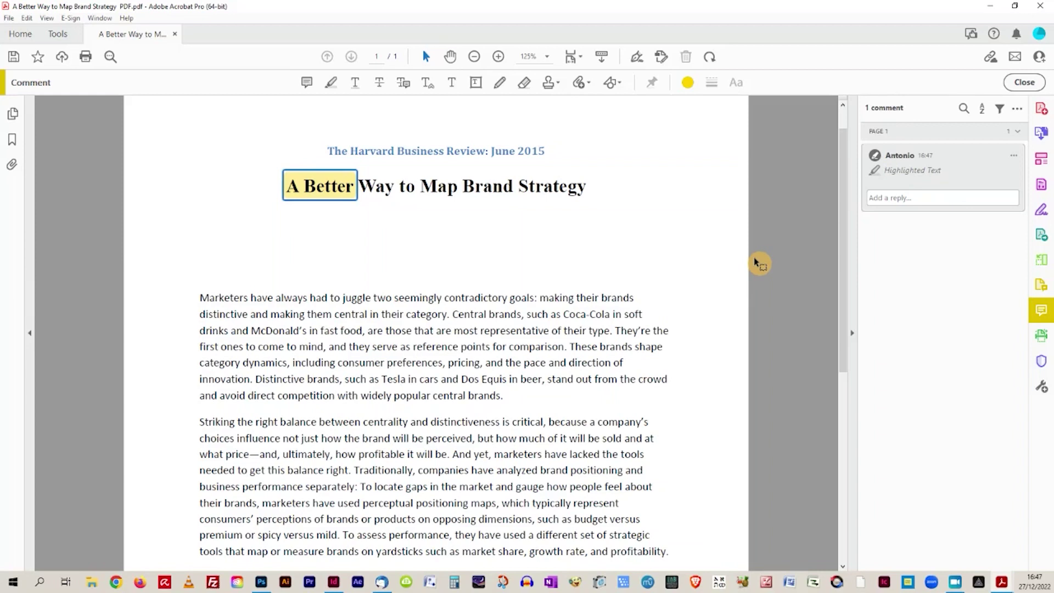
key(Delete)
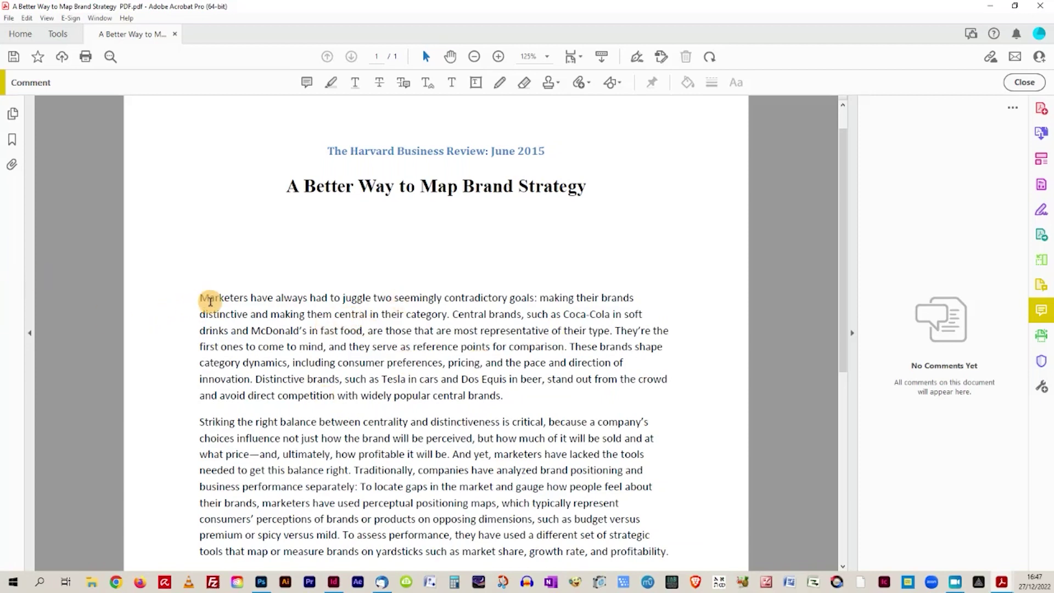
- Strike through the word "and" after "distinctive" in the second line of the first paragraph
scroll(210, 302, down, 2)
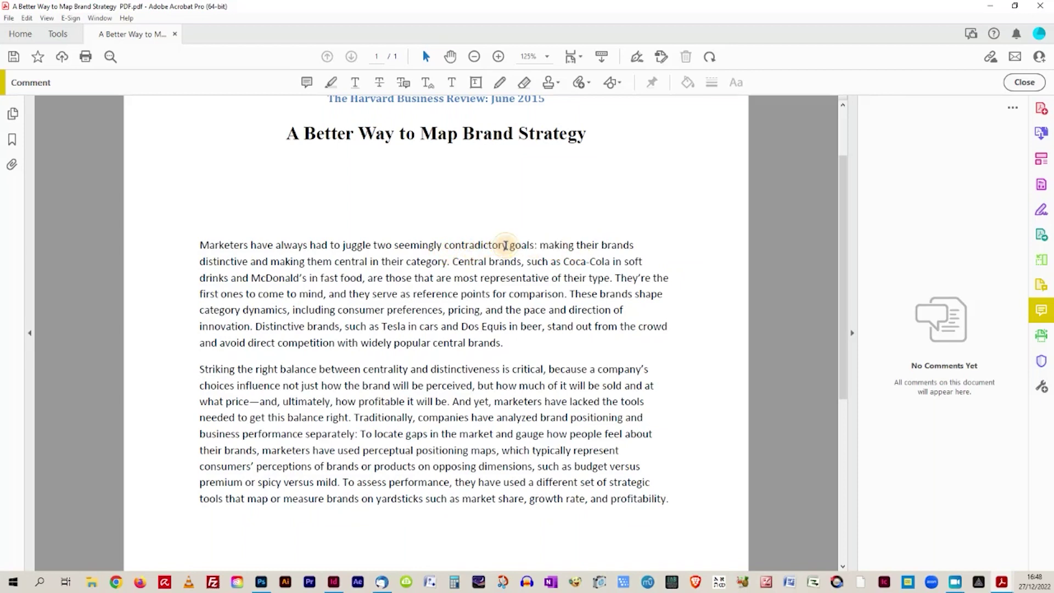
drag(505, 246, 443, 246)
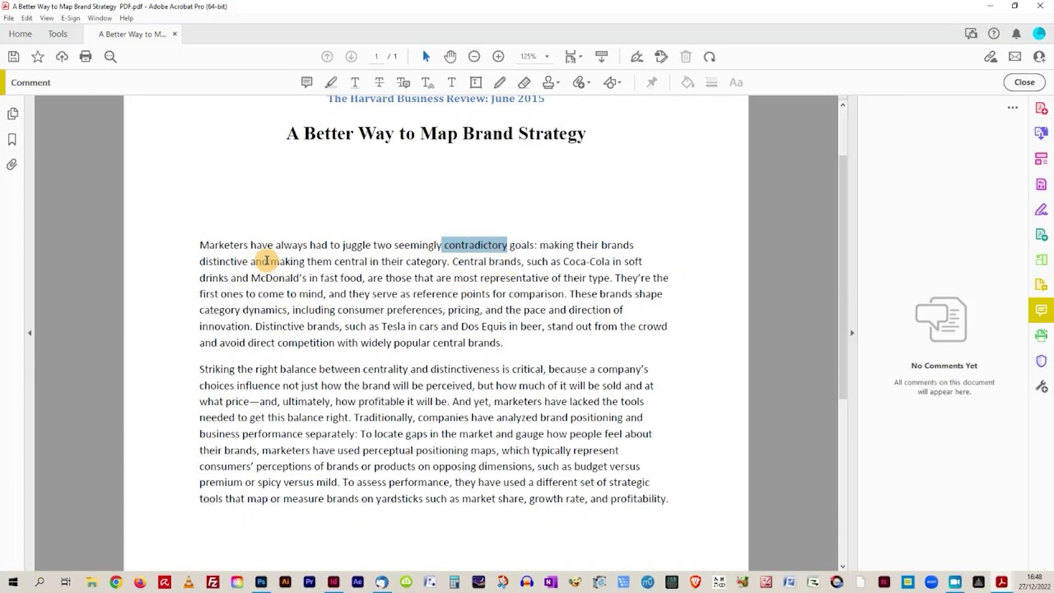
drag(268, 261, 252, 261)
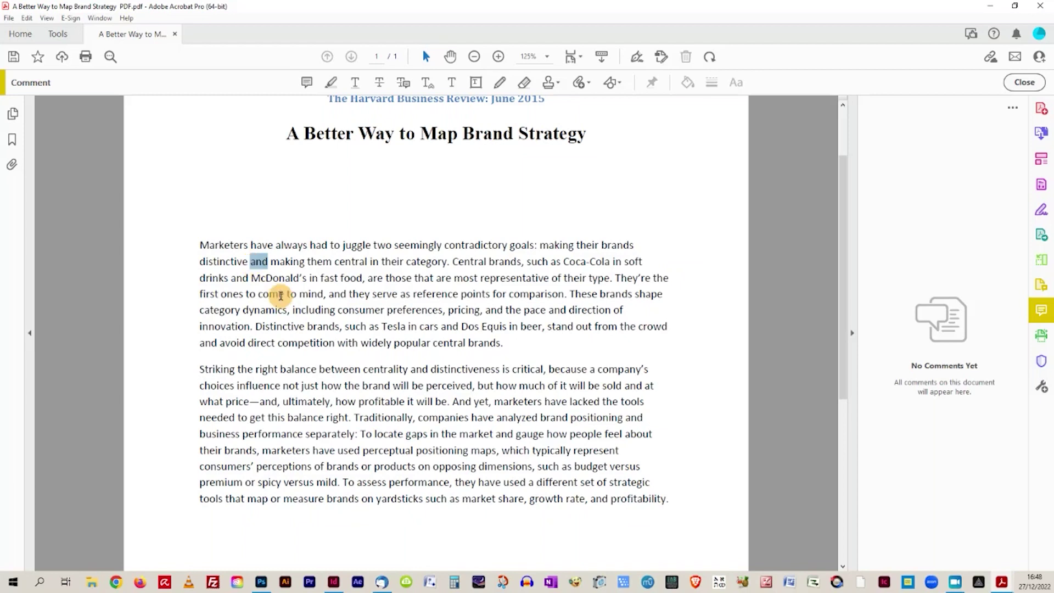
click(381, 84)
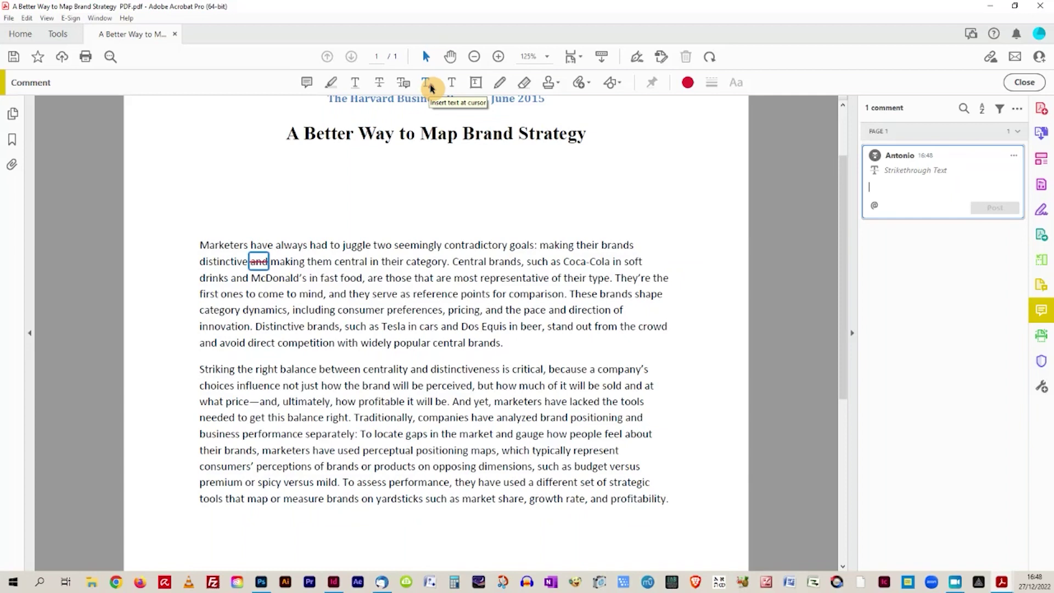
- Add an insert-text mark right after the struck-out "and" and post "or" as the replacement text
click(431, 88)
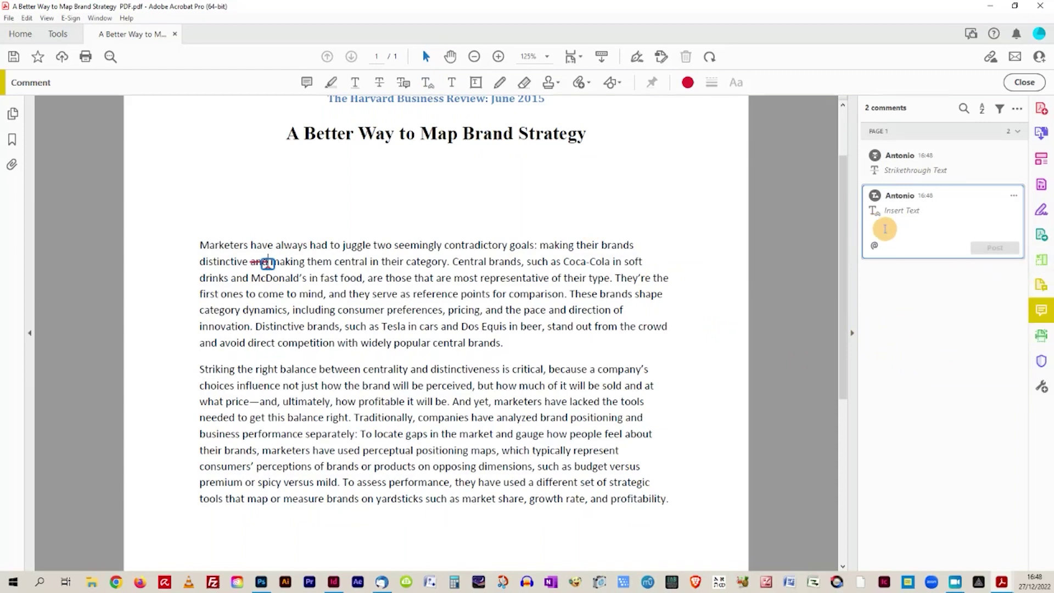
text(or)
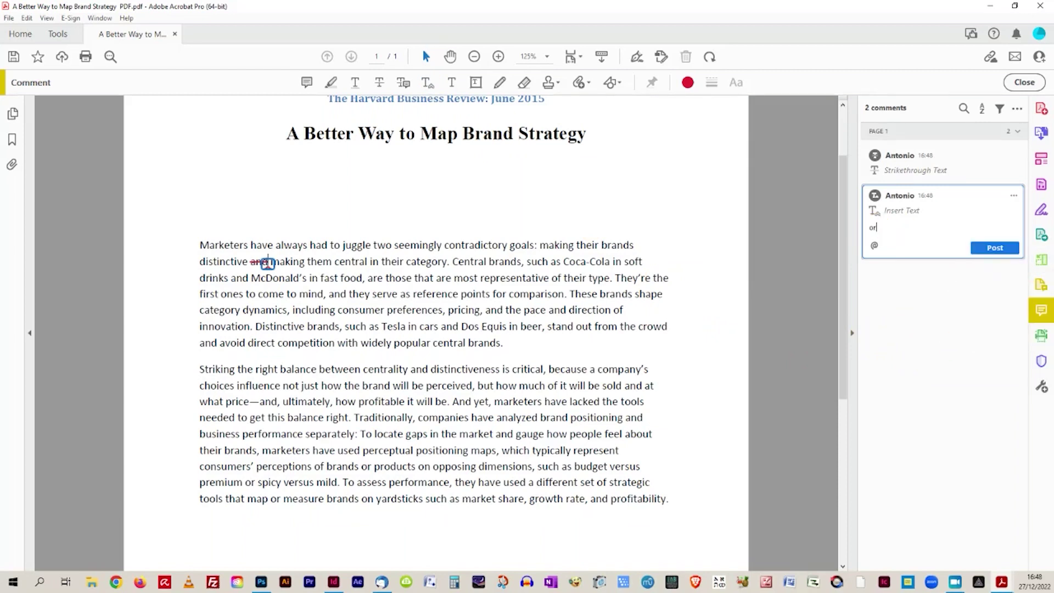
click(992, 252)
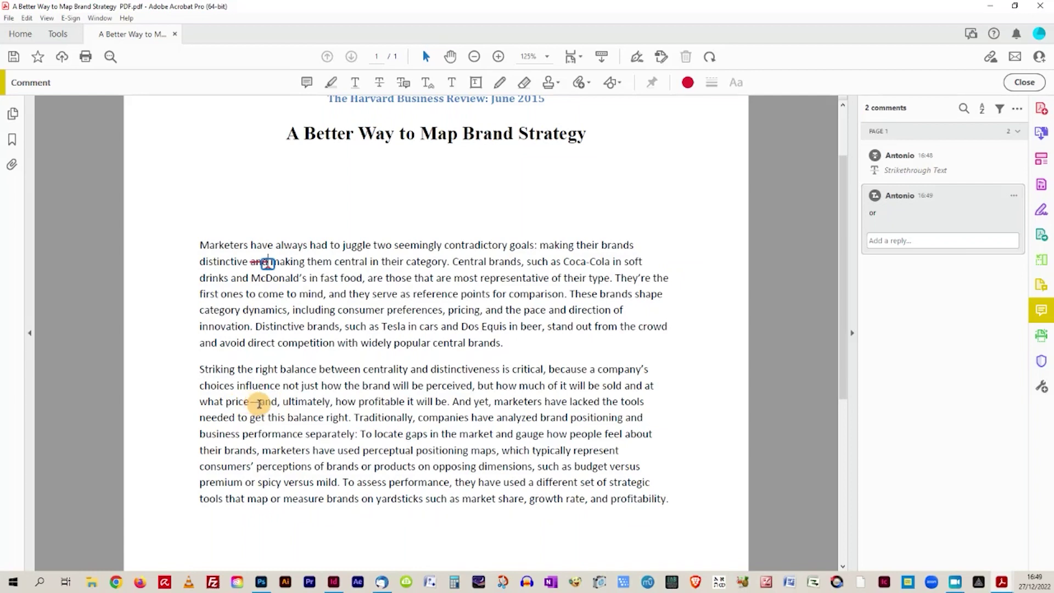
- Place an insert-text mark without any text before "distinctive" at the start of the first paragraph's second line
click(201, 262)
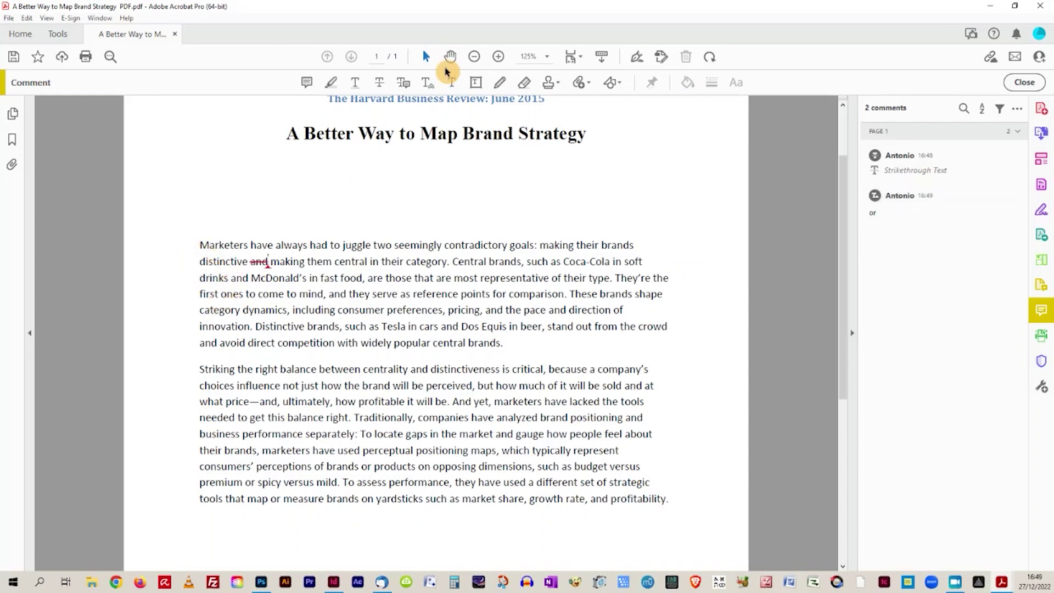
click(429, 83)
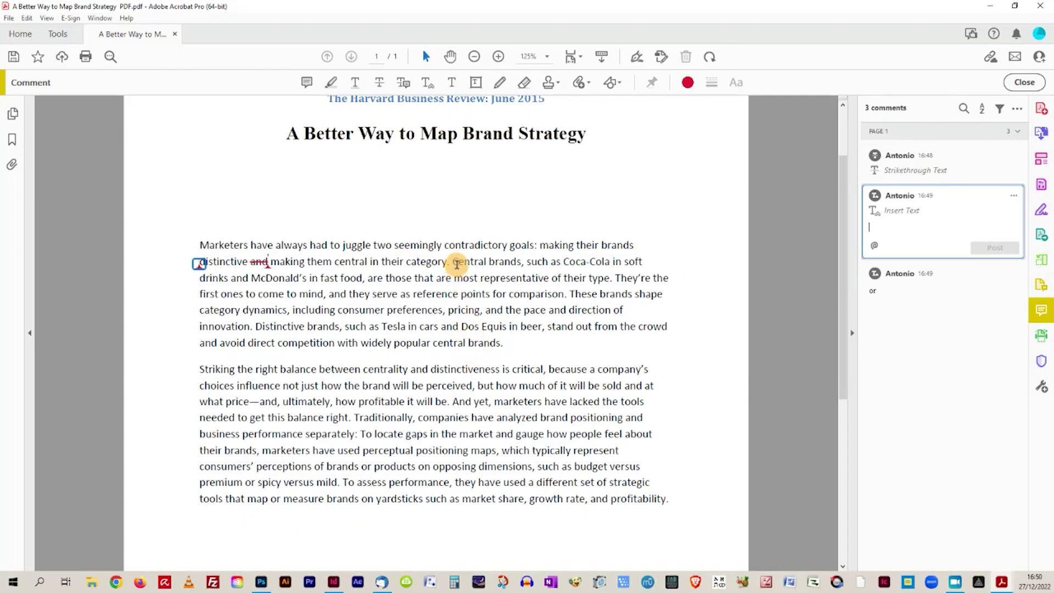
- Highlight the word "Central" in the second line of the first paragraph
drag(452, 262, 489, 262)
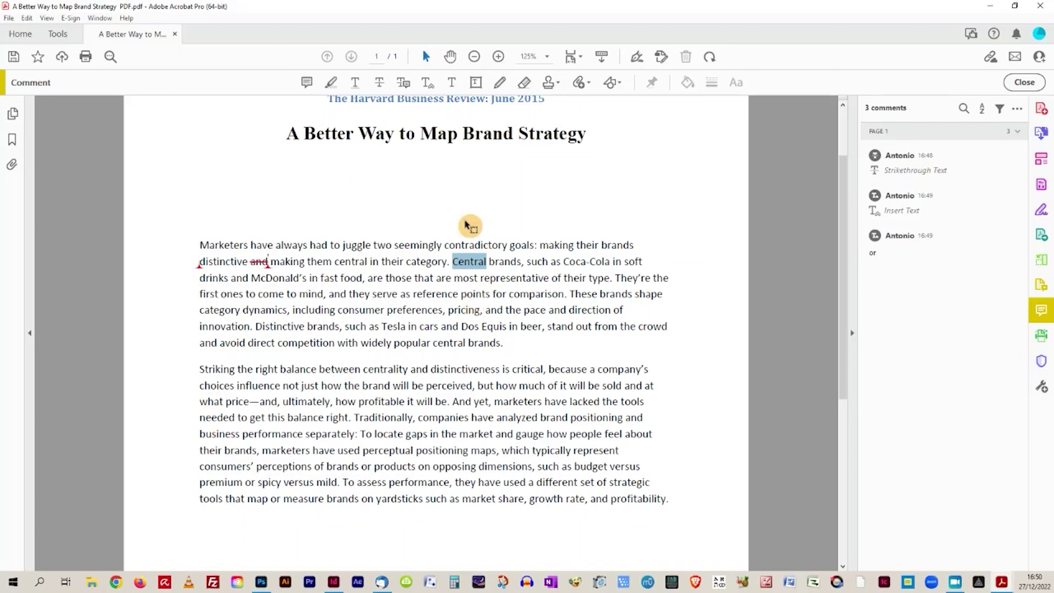
click(331, 88)
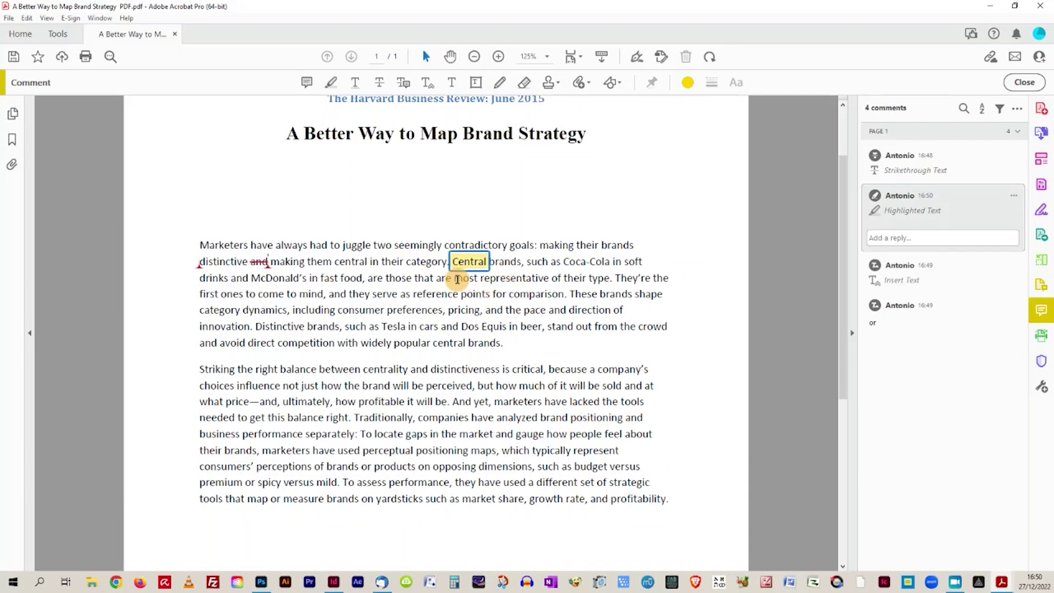
- Post the reply "New Para" on the highlight over "Central"
click(912, 238)
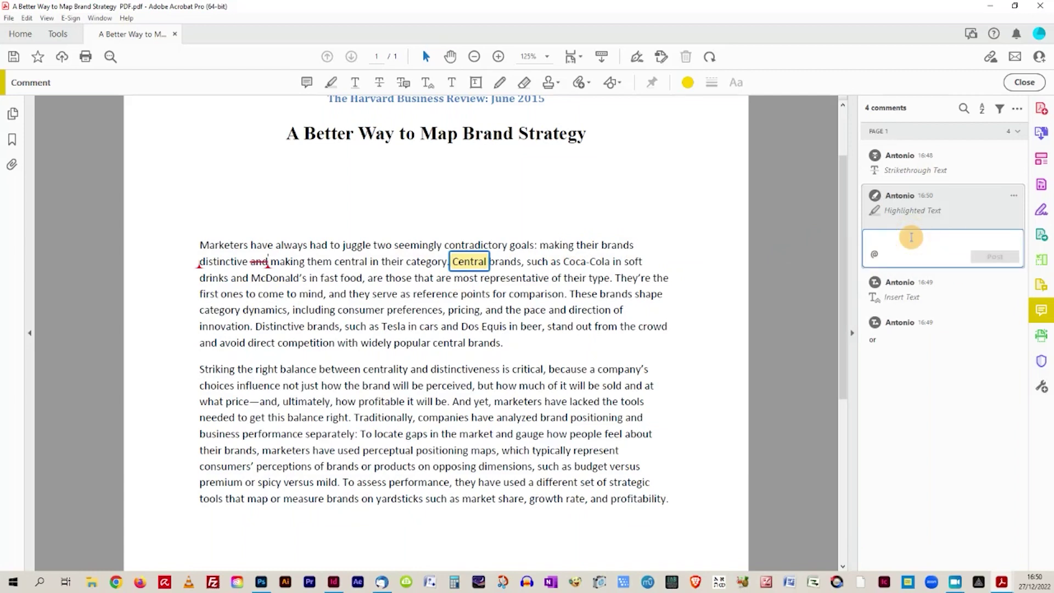
text(Ne)
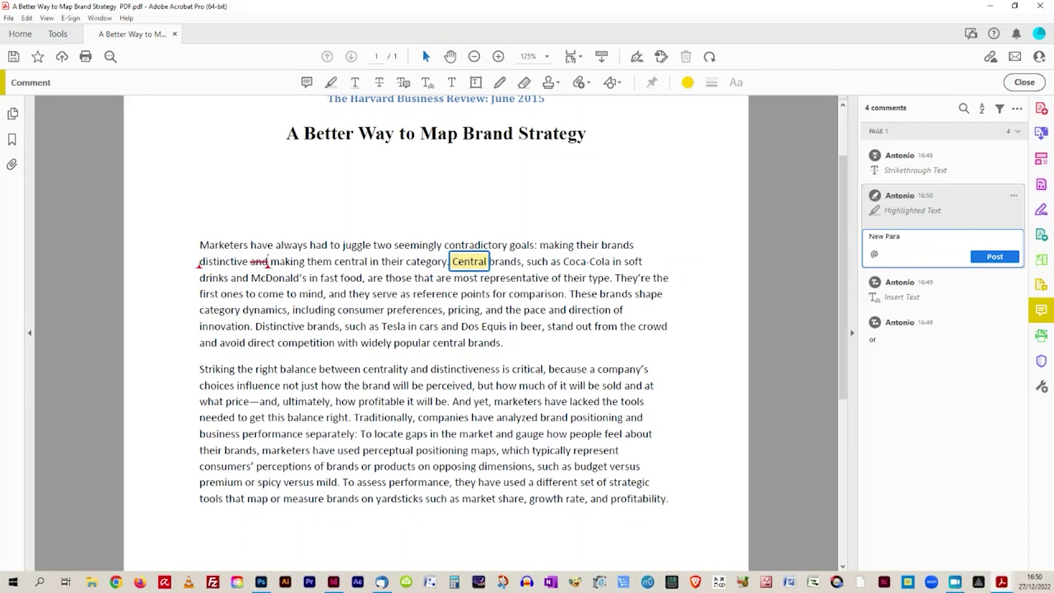
text(w Para)
click(996, 257)
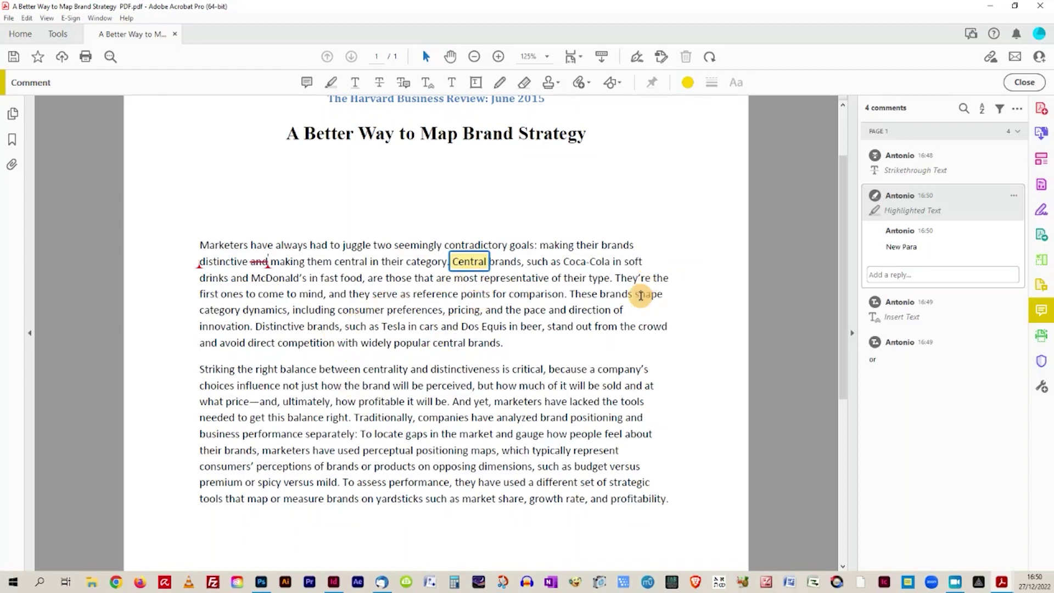
- Highlight "Distinctive" in the first paragraph's sixth line and post the reply "New Para" on it
drag(255, 326, 305, 326)
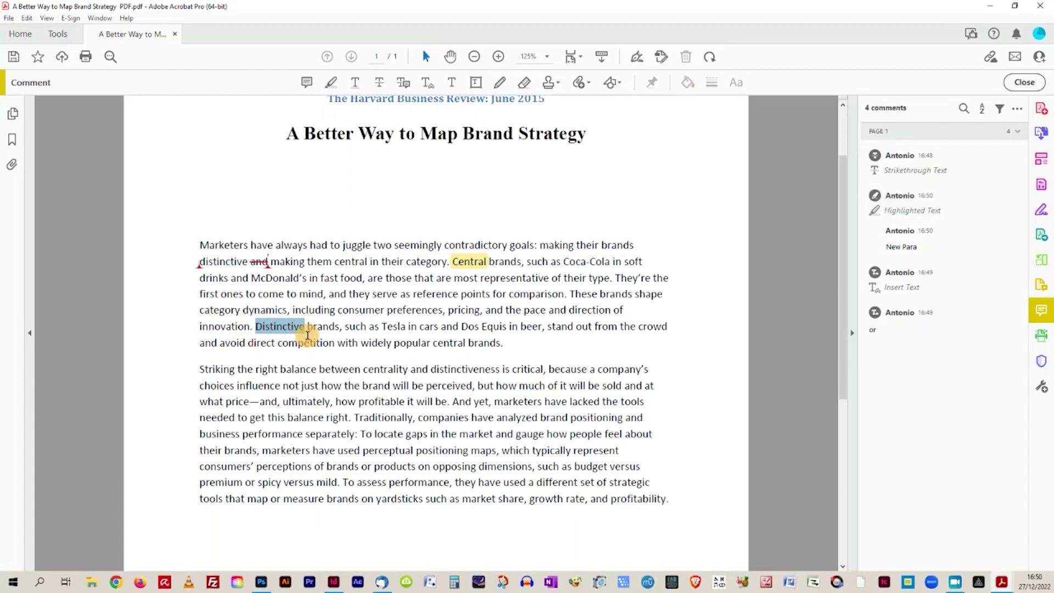
click(331, 82)
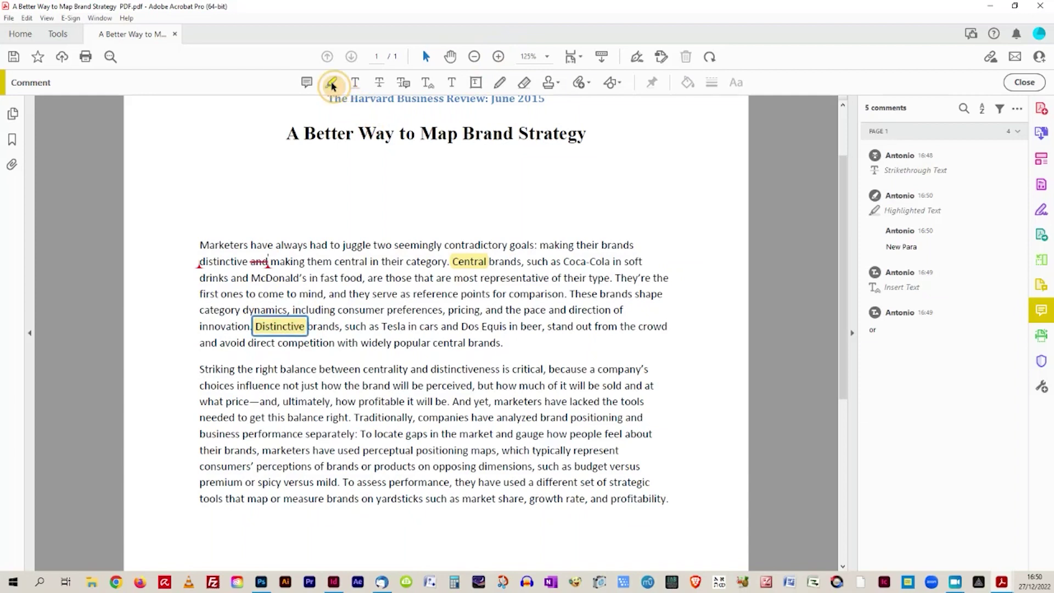
click(907, 397)
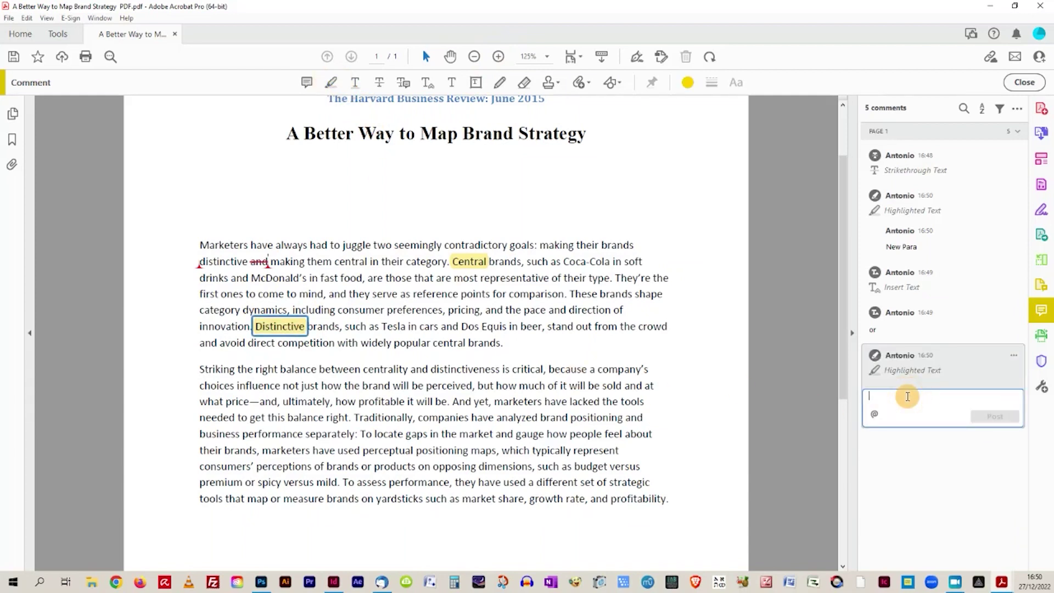
text(New Para)
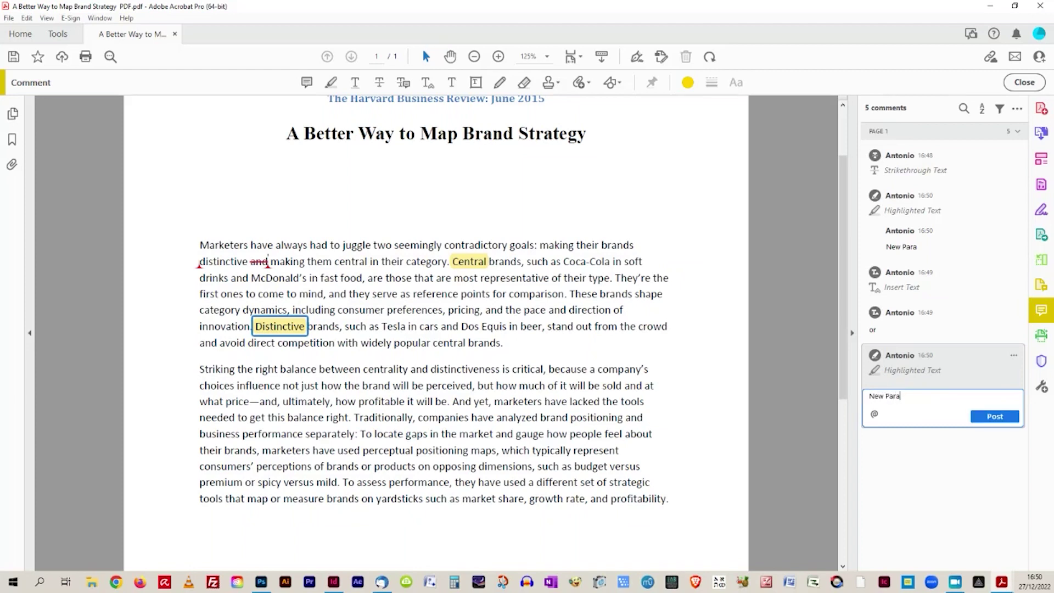
click(995, 417)
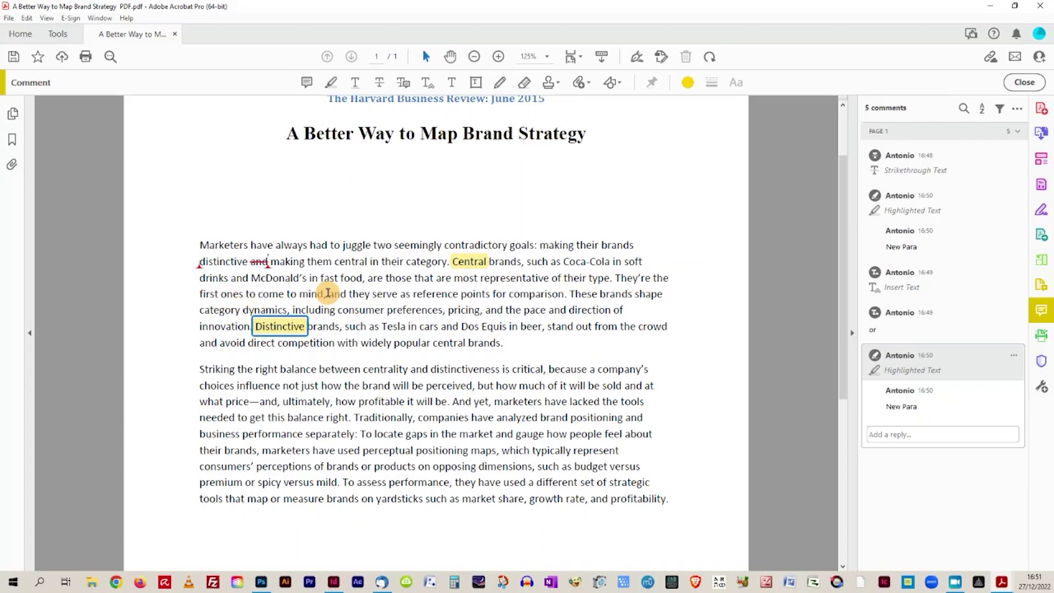
- Strike through the word "to" after "first ones" in the first paragraph's fourth line
click(257, 295)
drag(257, 294, 247, 297)
drag(247, 296, 274, 290)
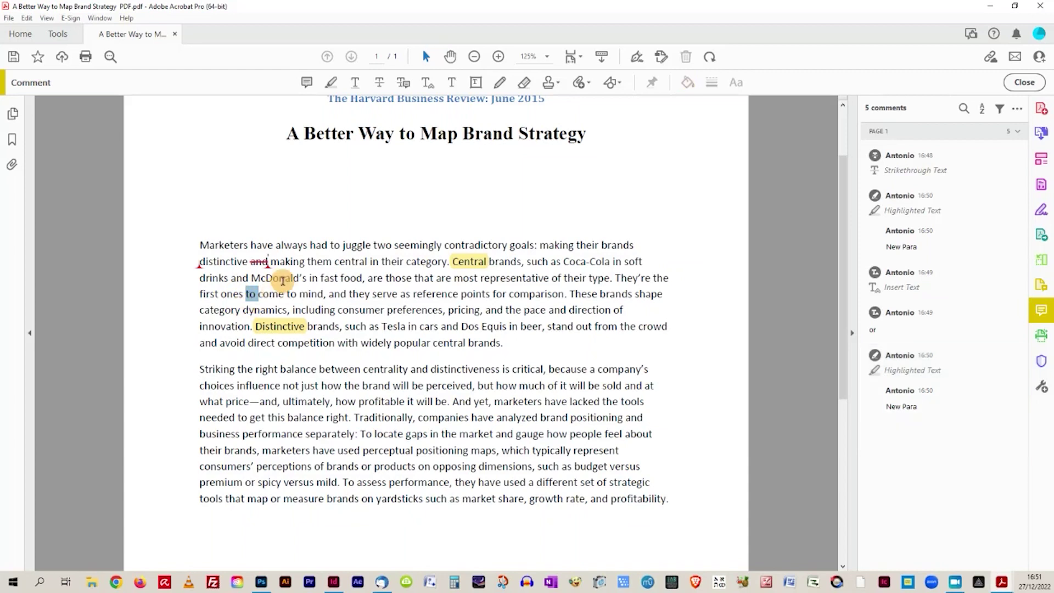
click(380, 84)
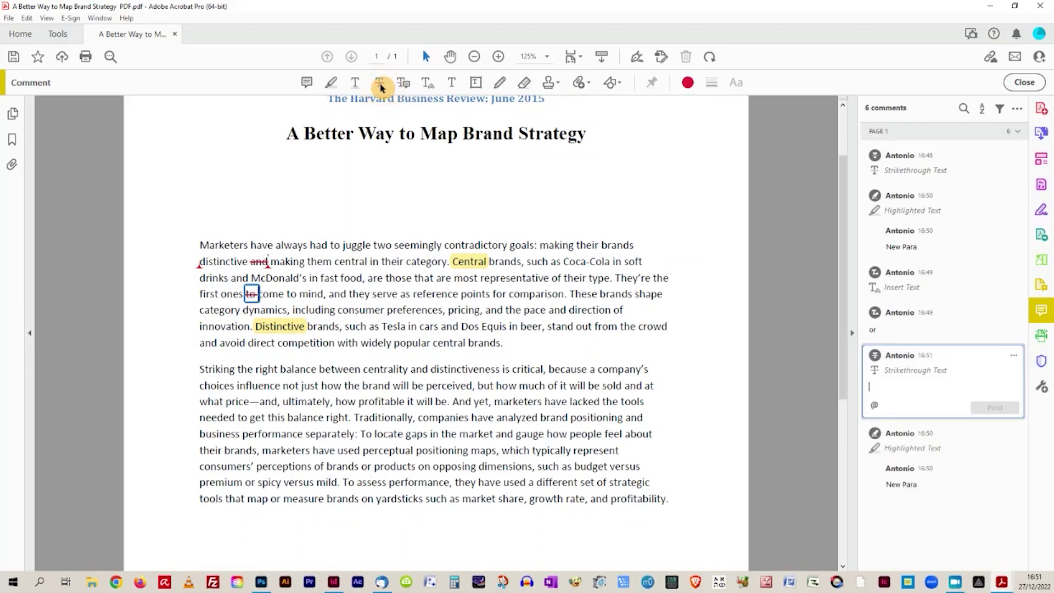
- Insert the replacement text "that" after the struck-out "to", and place an insert-text mark without text before "first" at the start of that line
click(427, 84)
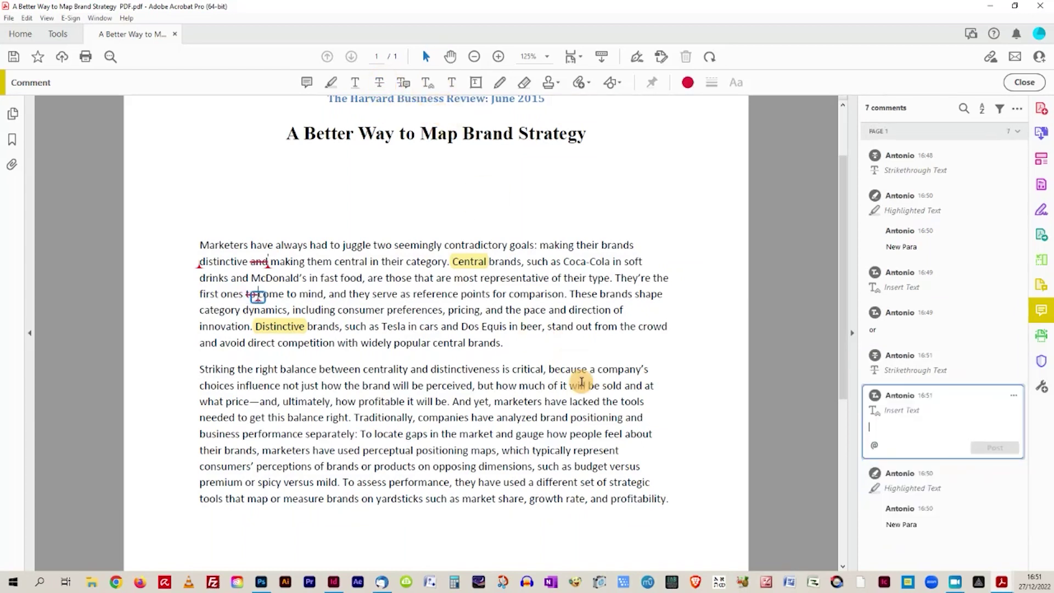
text(that)
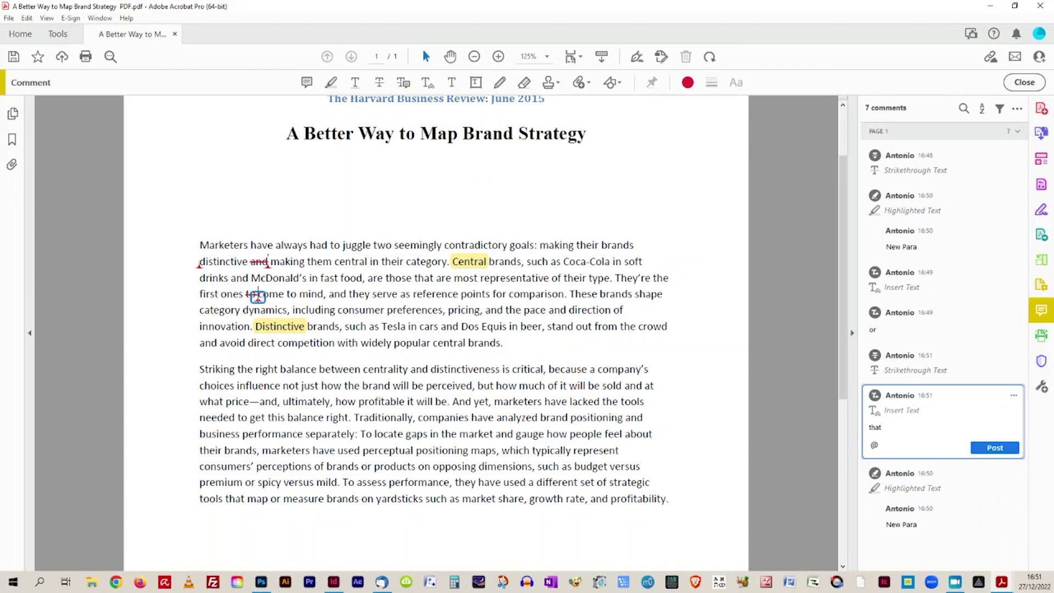
click(989, 446)
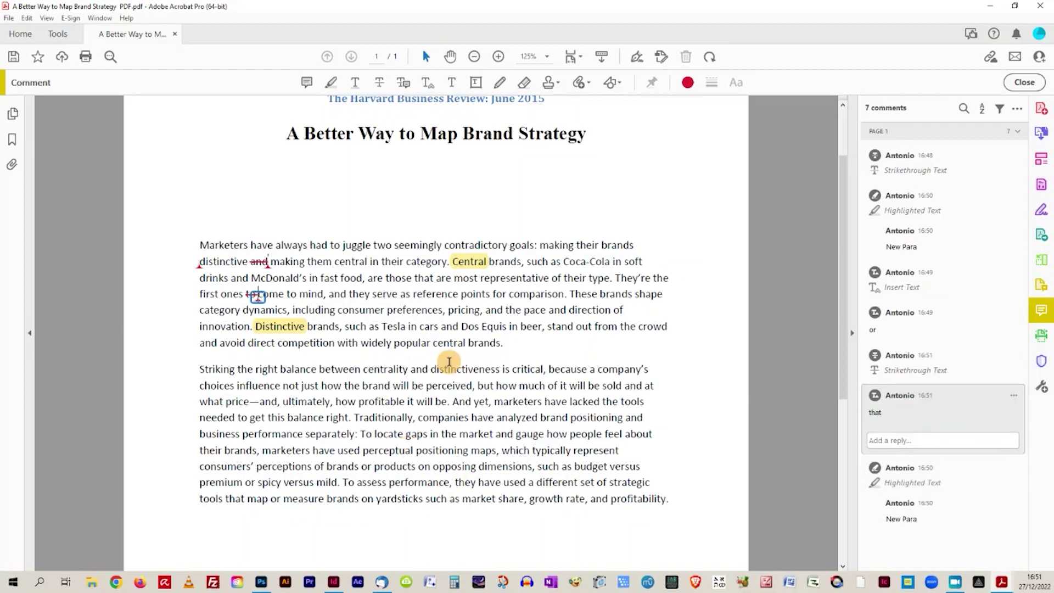
click(199, 295)
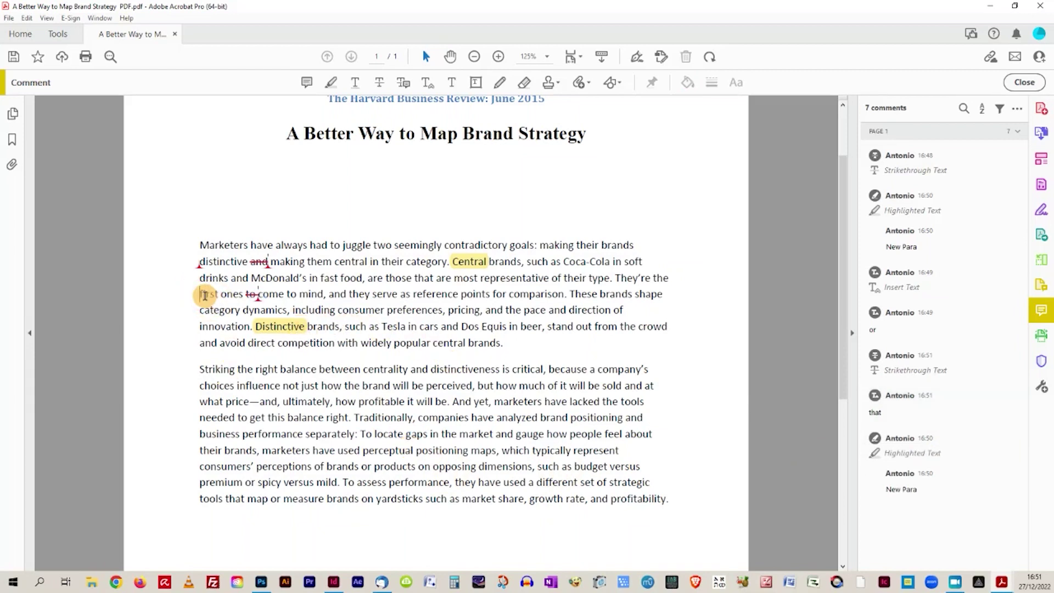
click(429, 84)
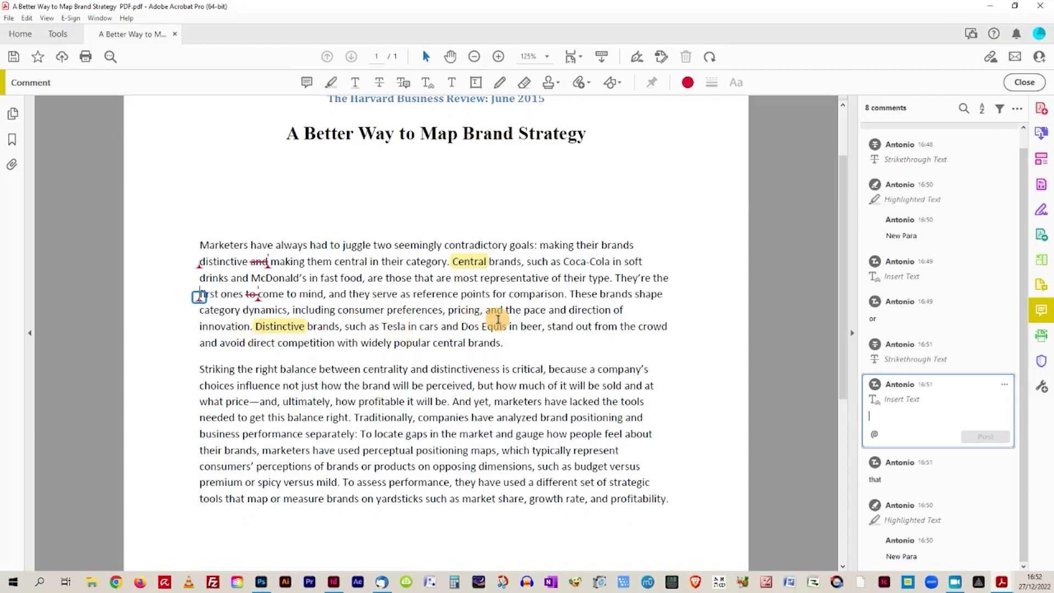
- Highlight the words "and the pace and" in the first paragraph's fifth line
drag(485, 312, 578, 311)
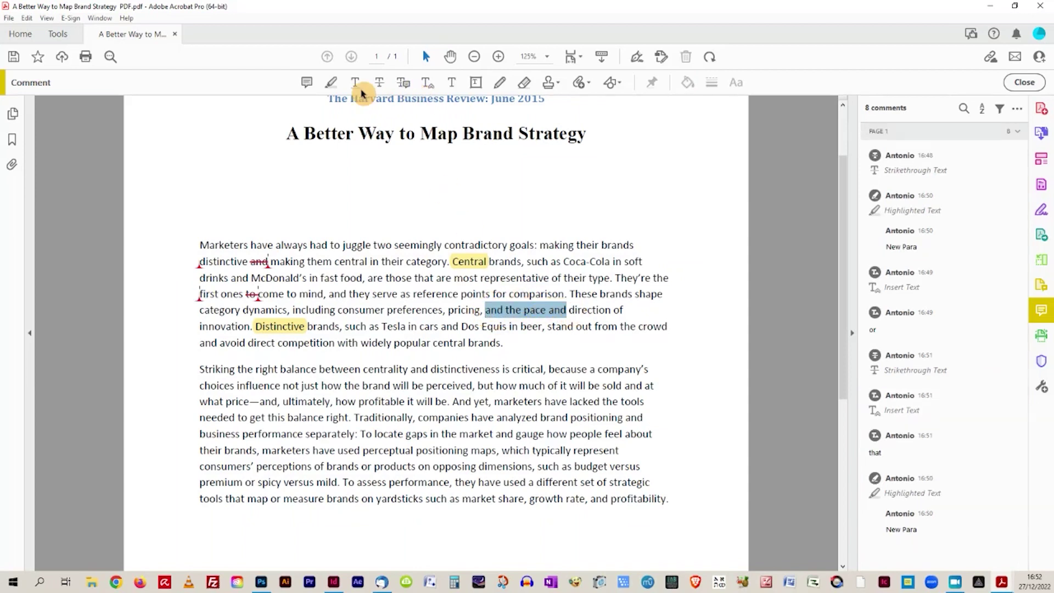
click(330, 83)
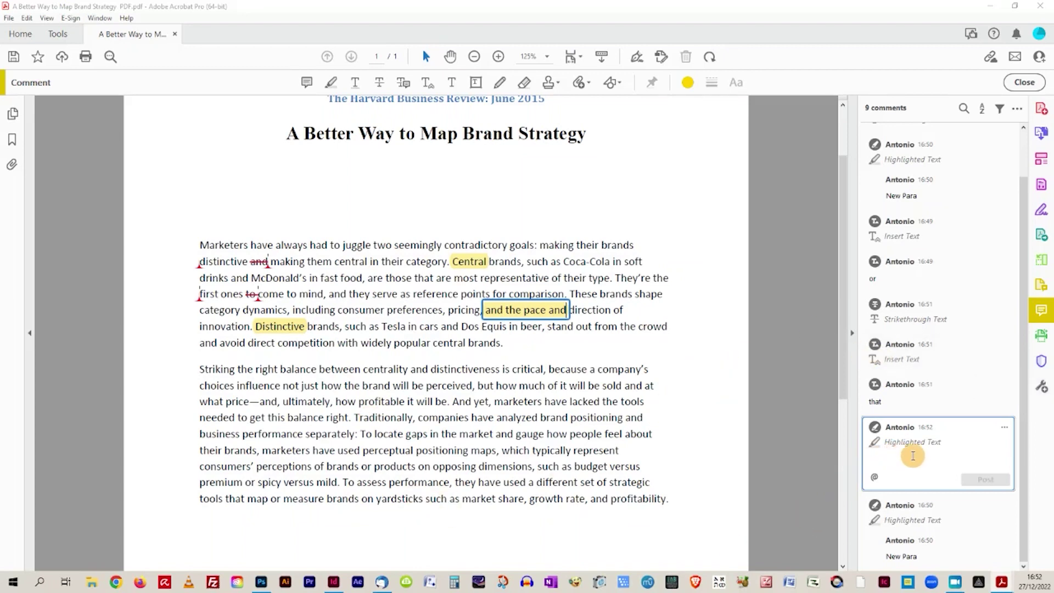
- Paste and post the comment "2 x ands, too close: Suggest: These brands shape category dynamics, including the pace and direction of innovation, consumer preferences and pricing."
click(888, 461)
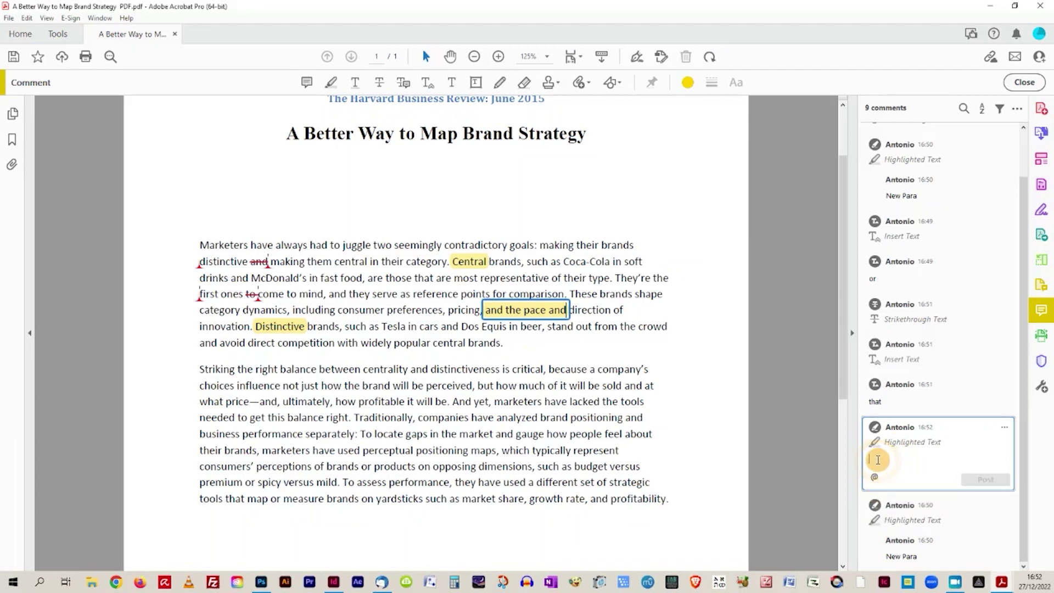
right_click(878, 461)
click(907, 475)
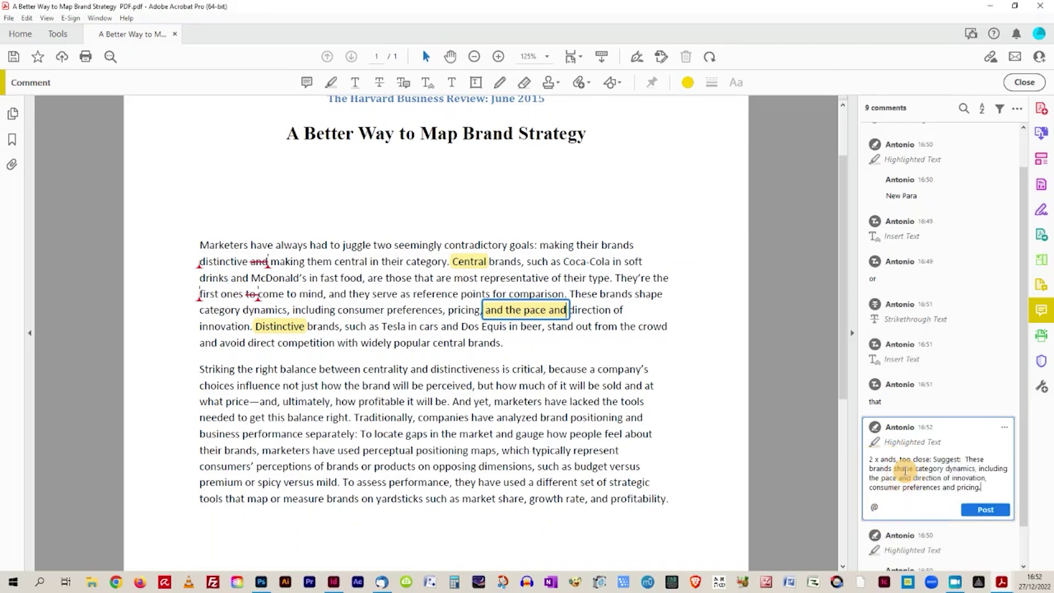
click(986, 510)
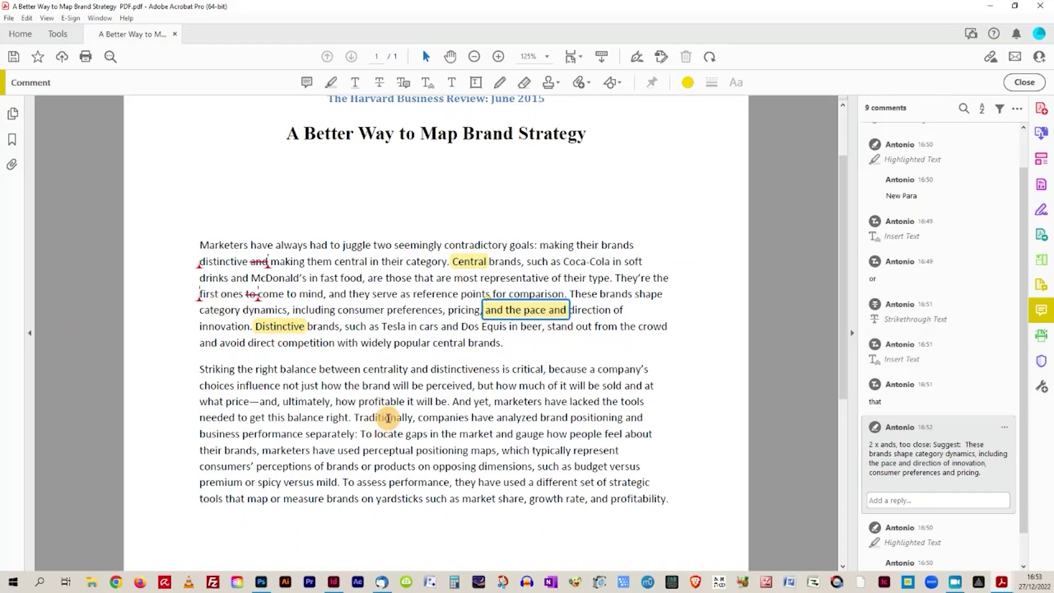
- Place insert-text marks without text before "innovation" and before "category" at the starts of their lines in the first paragraph
scroll(379, 415, down, 2)
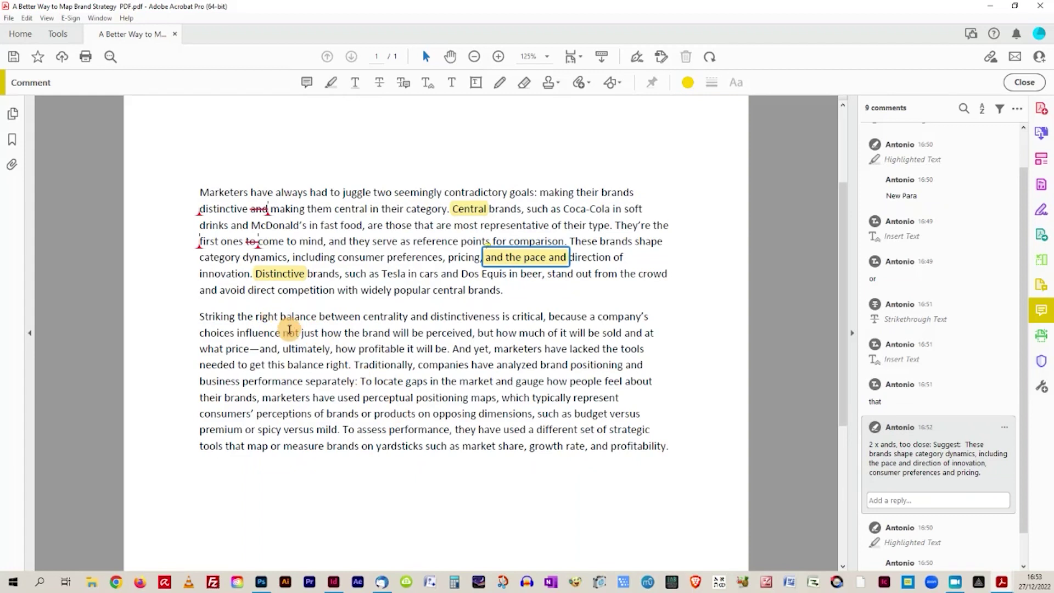
click(201, 275)
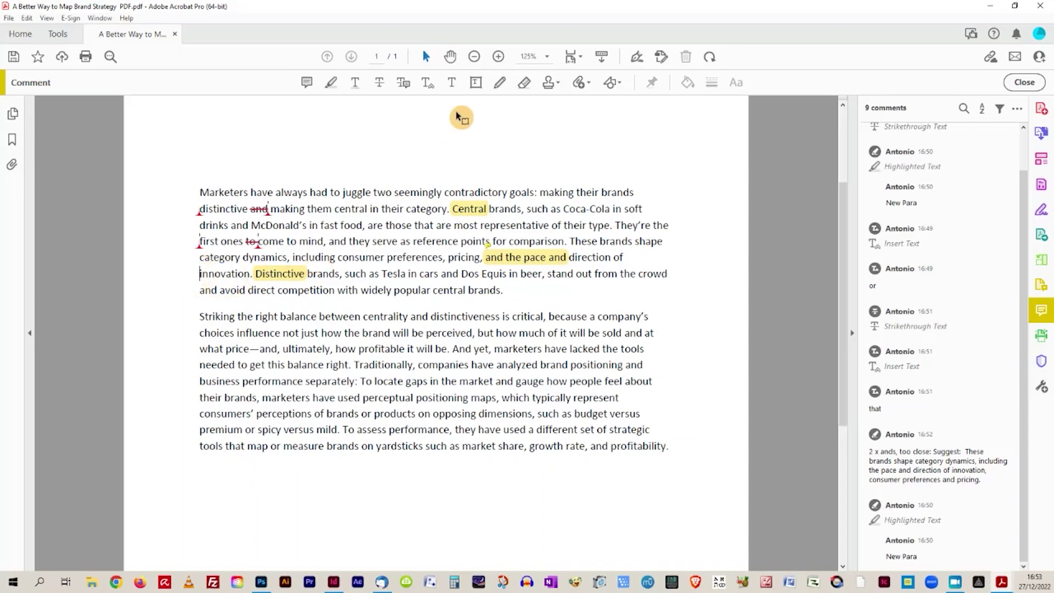
click(431, 86)
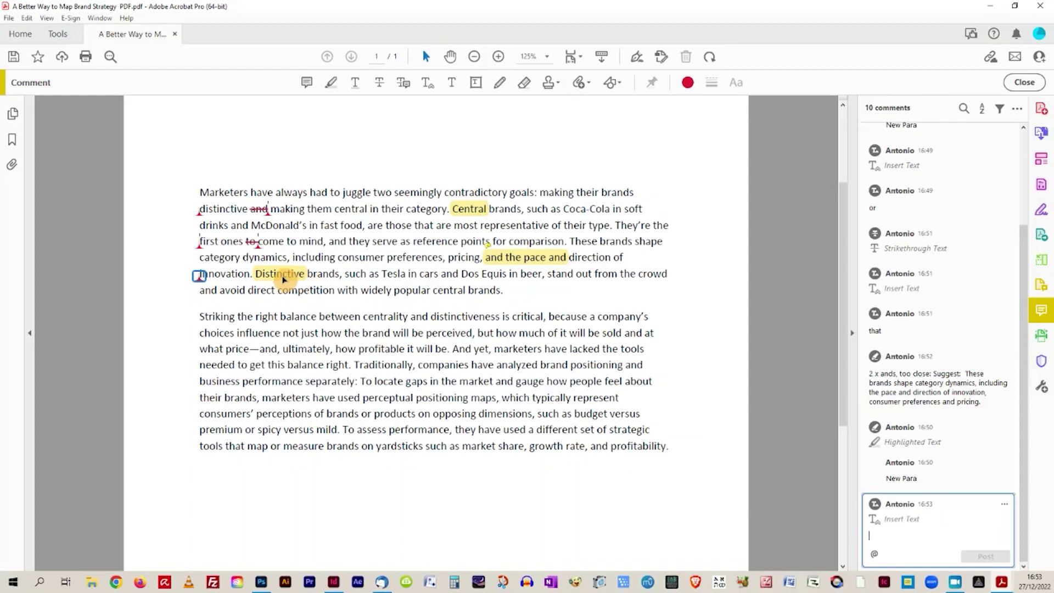
click(199, 259)
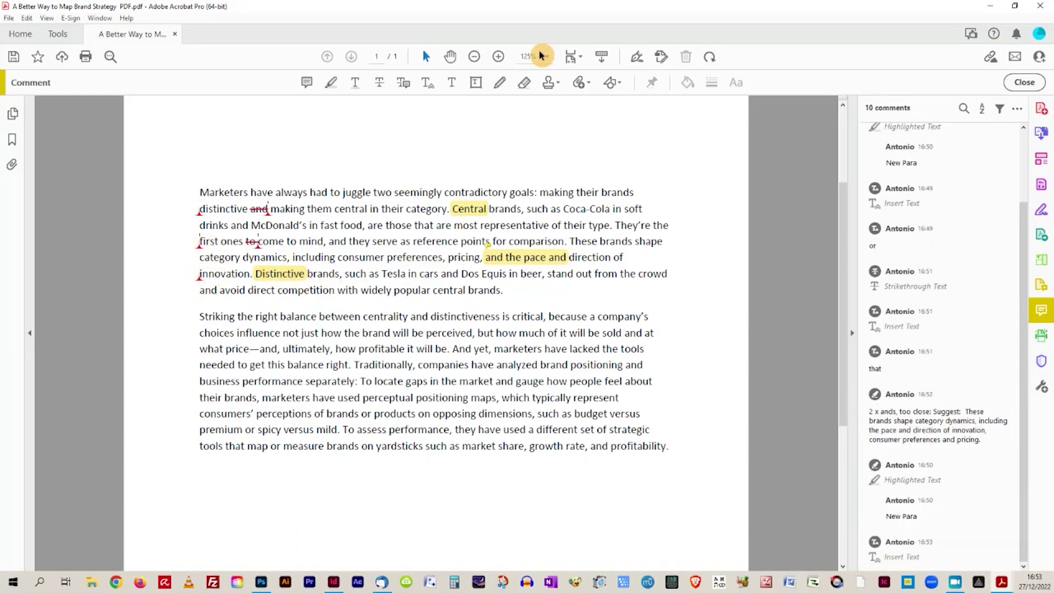
click(430, 84)
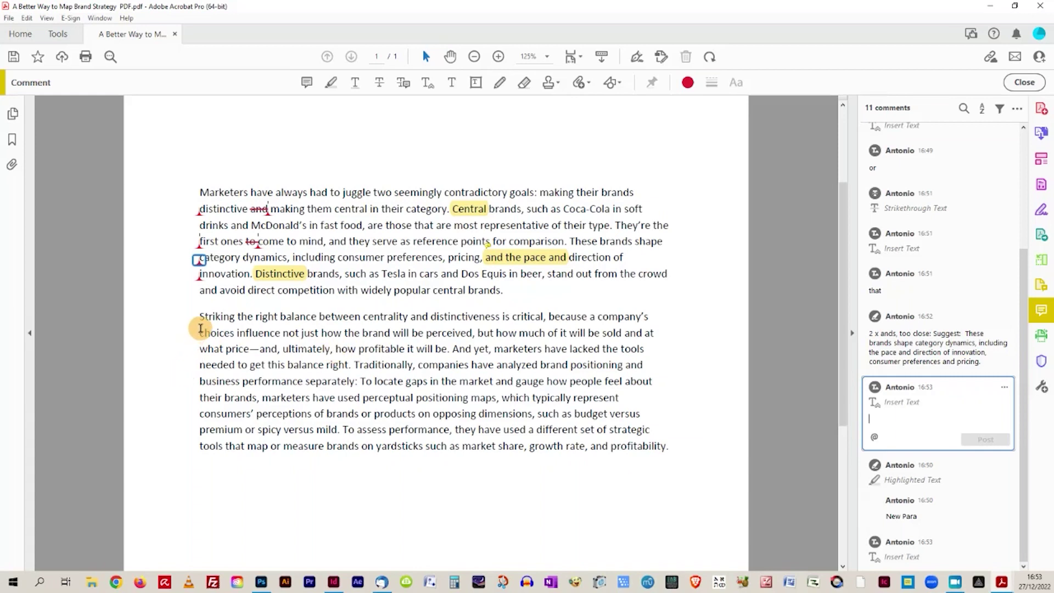
- Add an insert-text mark after "sold" in the second paragraph's second line and post "comma" as its text
scroll(200, 329, down, 2)
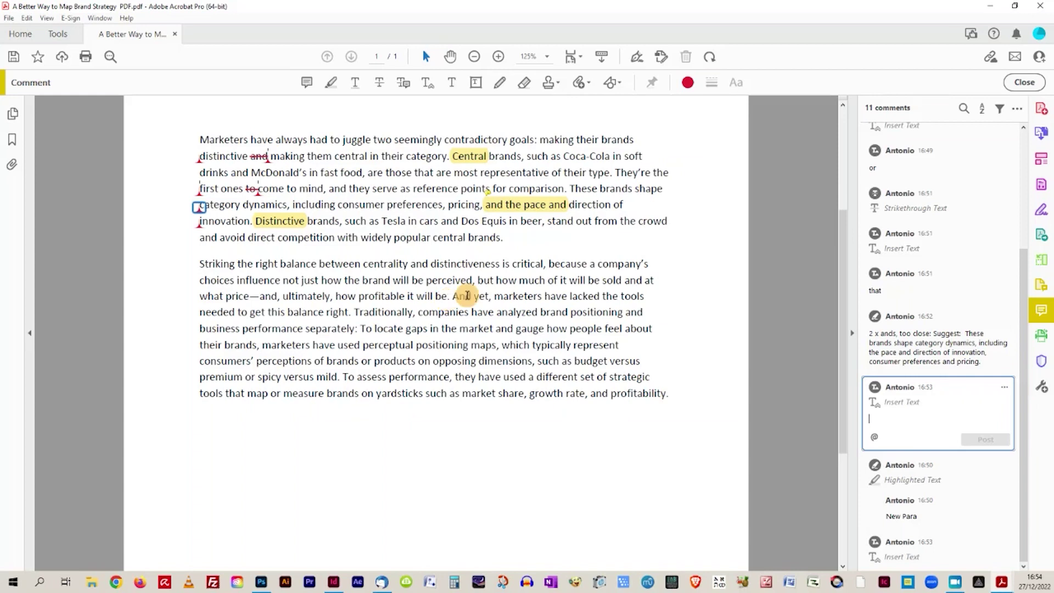
click(623, 282)
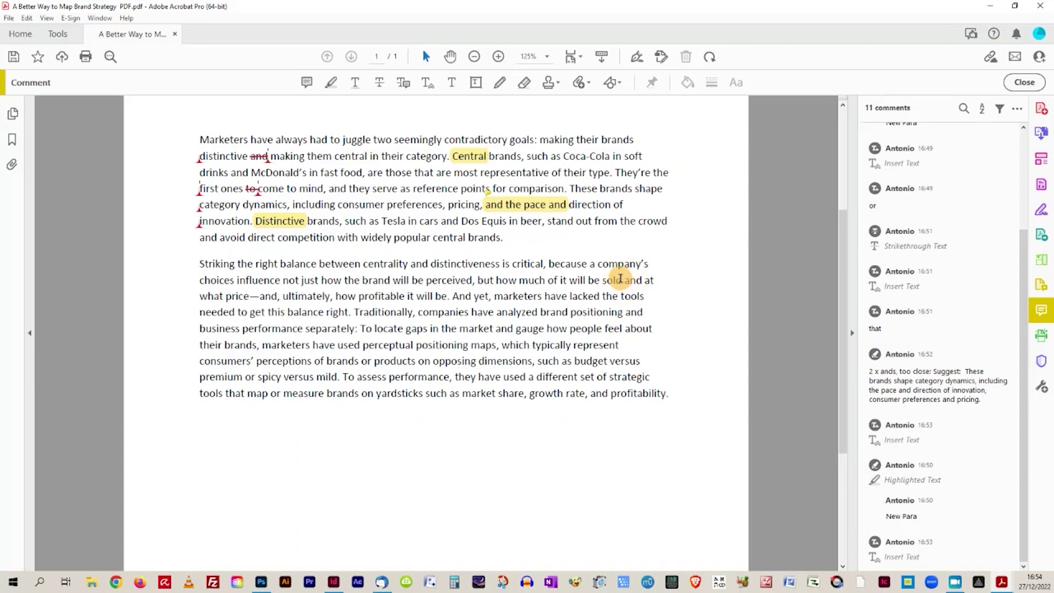
click(624, 281)
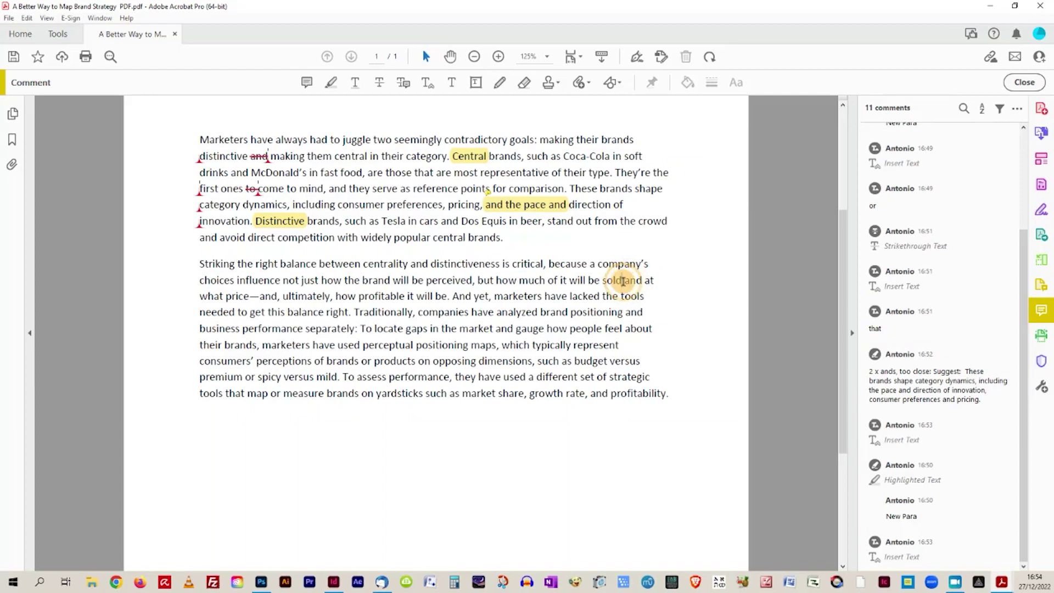
click(428, 84)
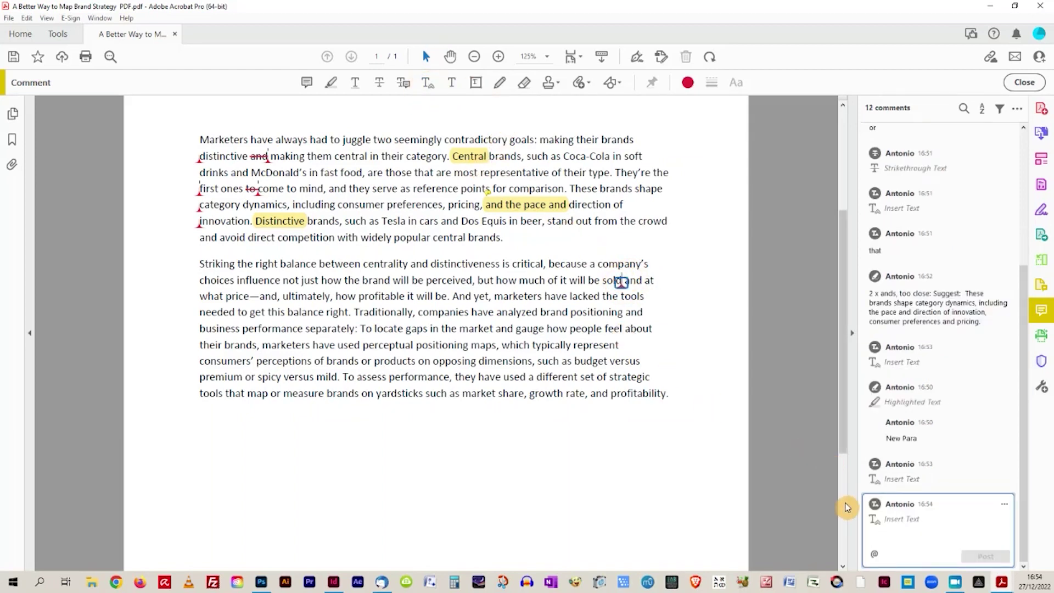
click(898, 532)
text(comma)
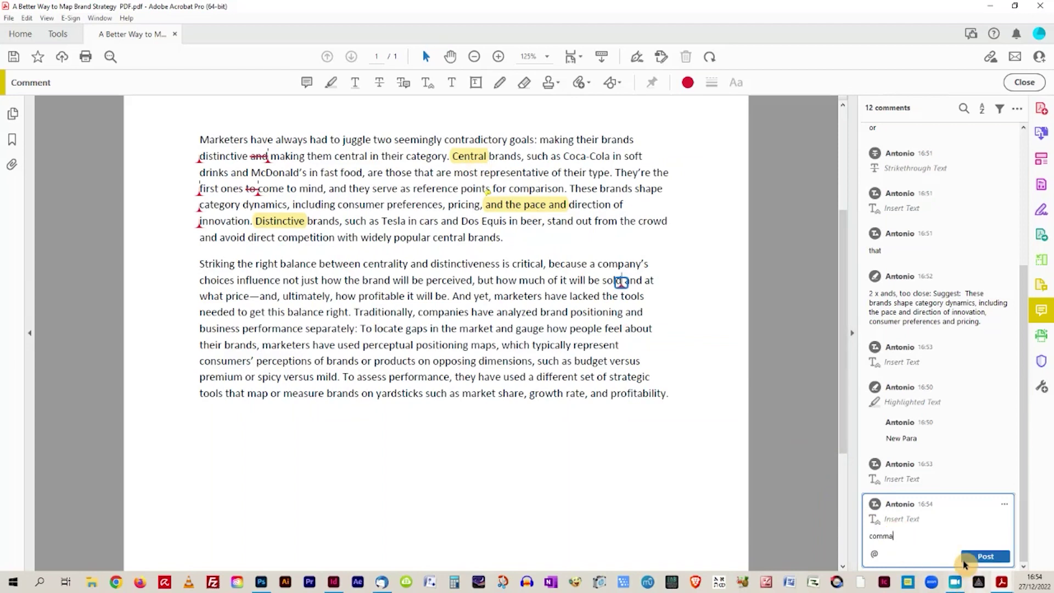
click(989, 556)
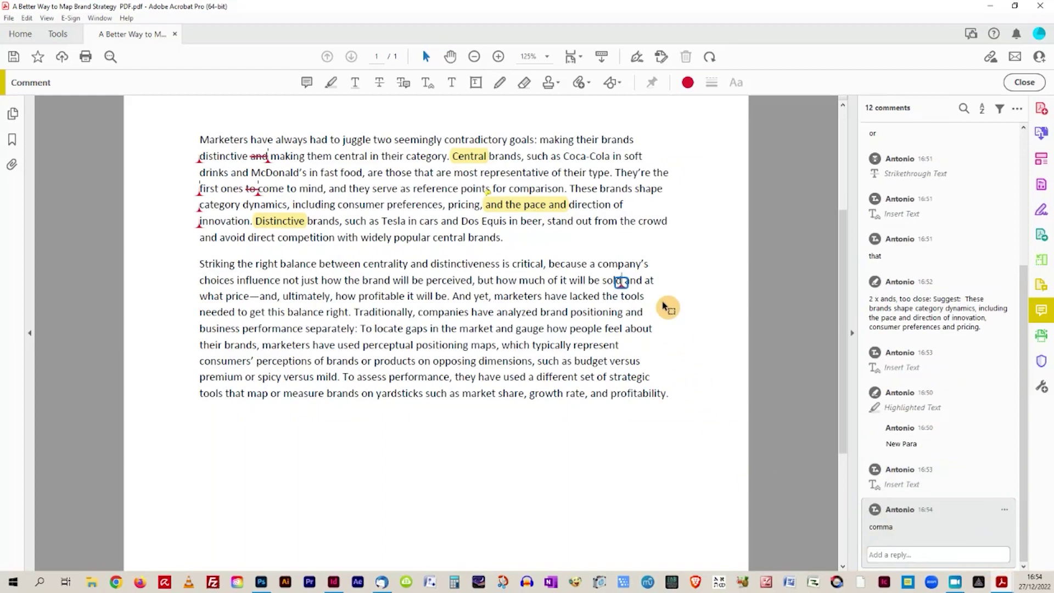
- Strike through the word "and" after "sold" in the second paragraph's second line
click(631, 279)
double_click(636, 280)
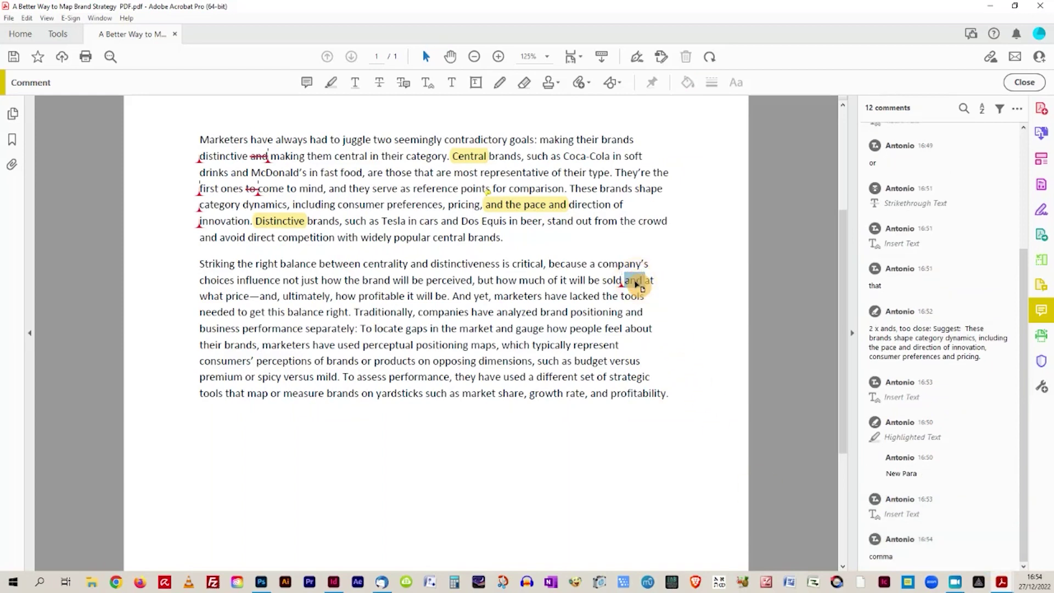
click(379, 84)
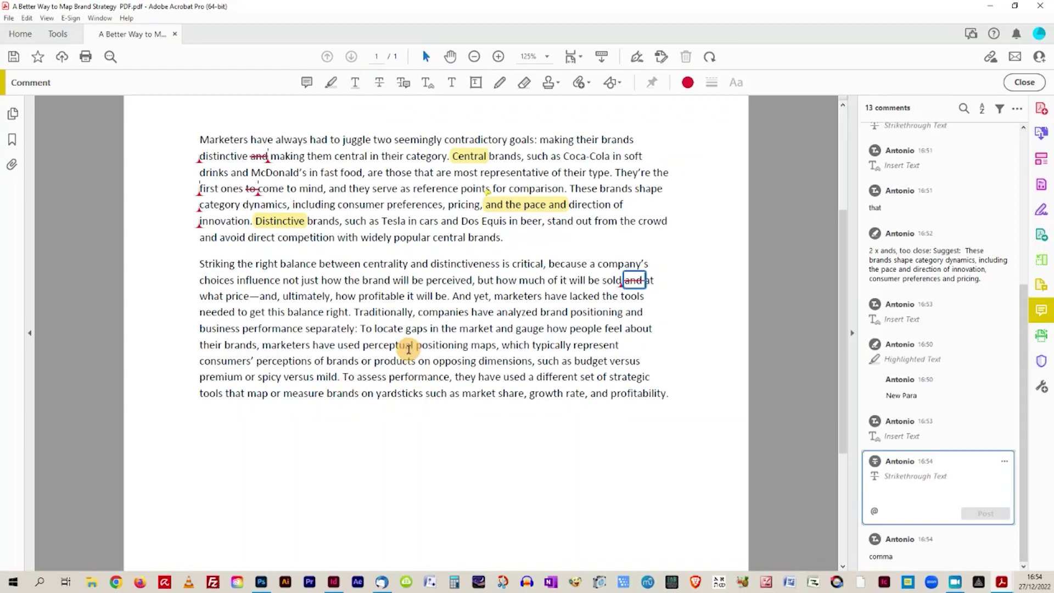
- Strike through the dash after "price" in the second paragraph's third line
click(254, 297)
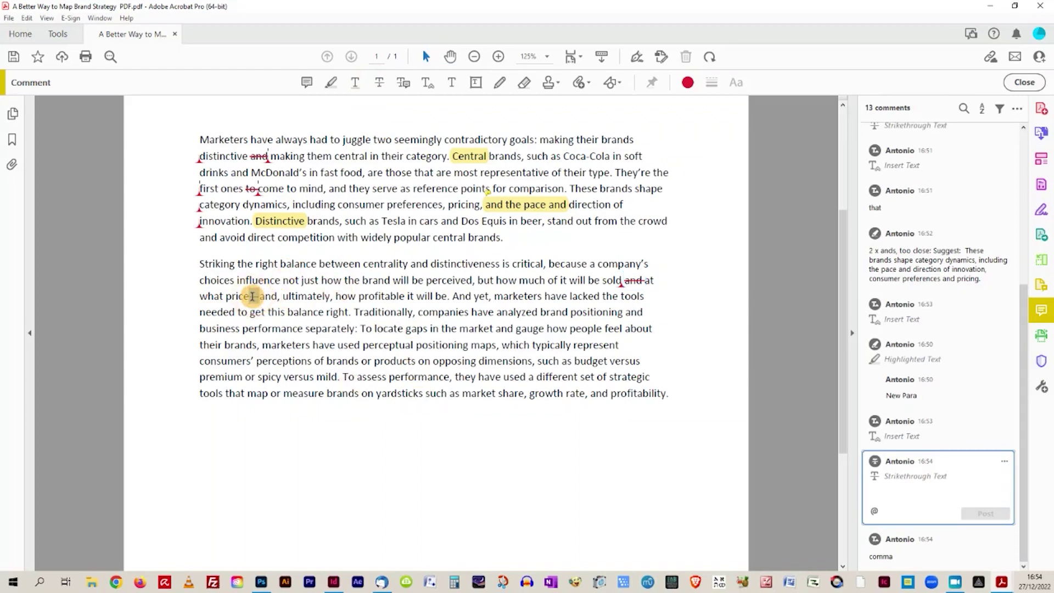
double_click(253, 296)
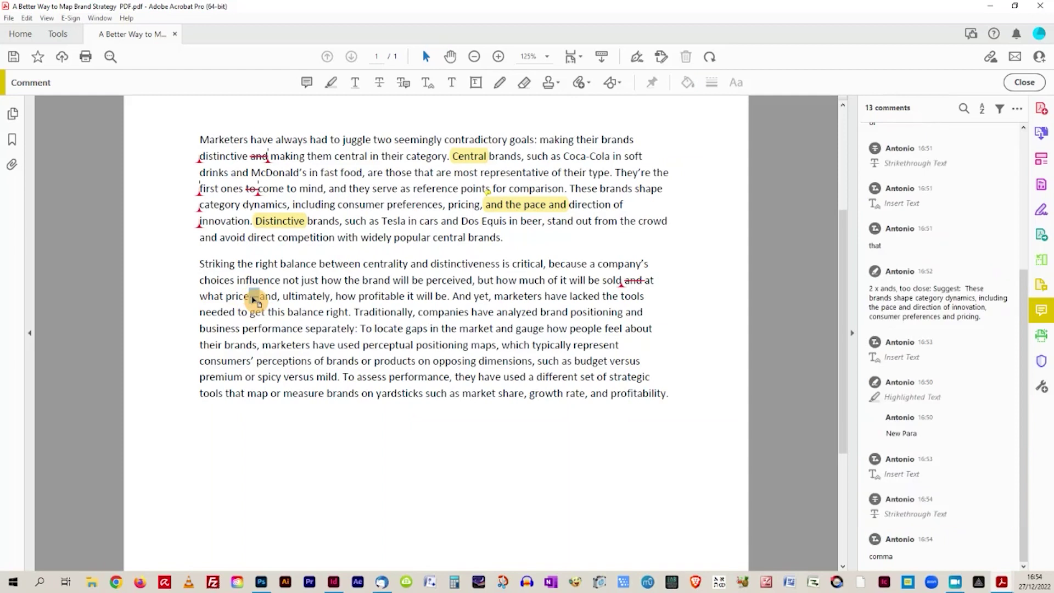
click(380, 84)
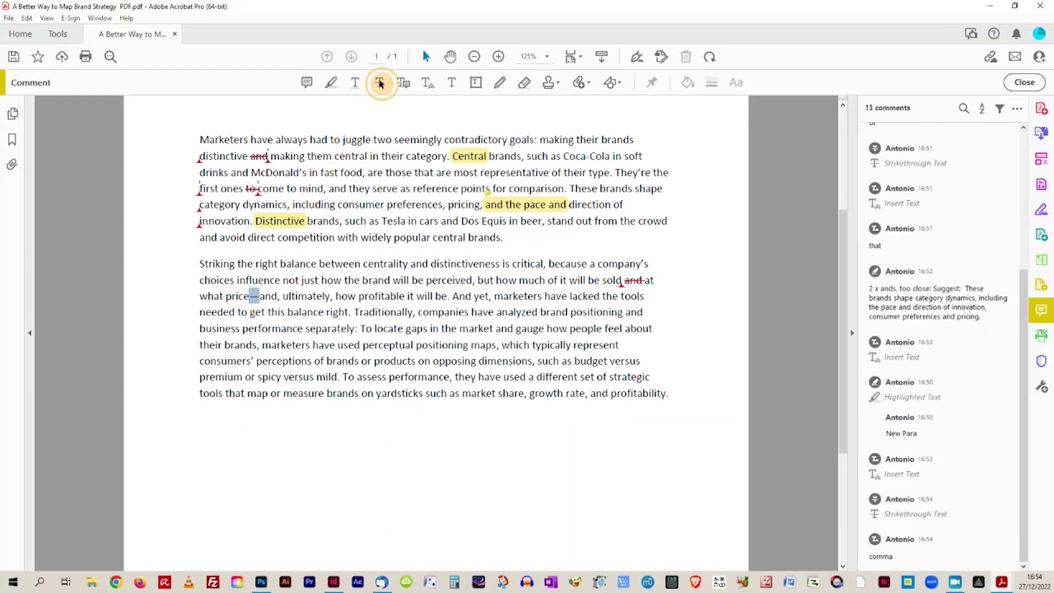
- Place insert-text marks without text before "what" and before "choices" at the starts of their lines in the second paragraph
click(194, 304)
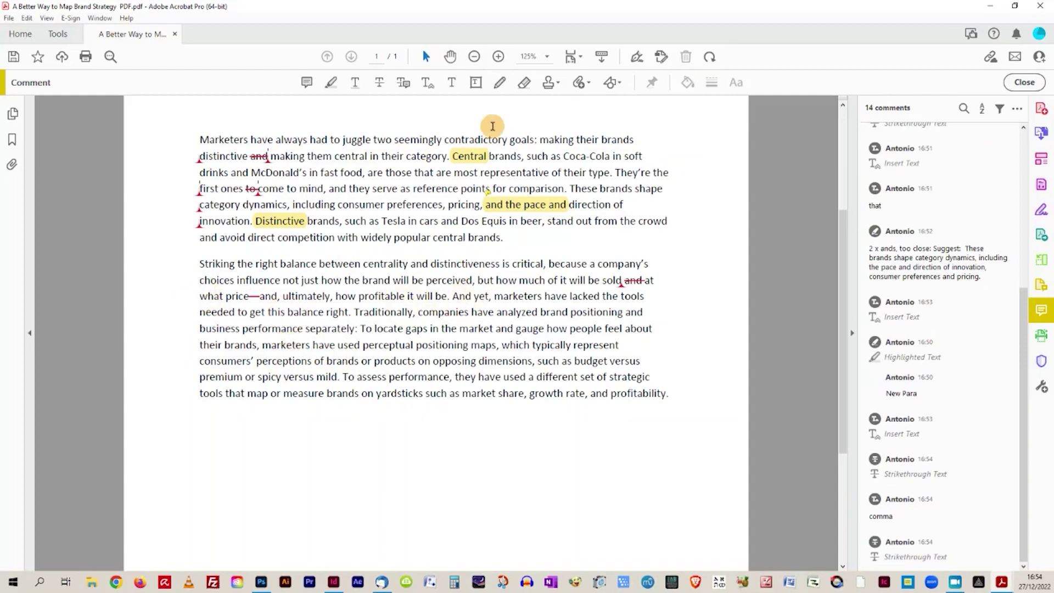
click(427, 82)
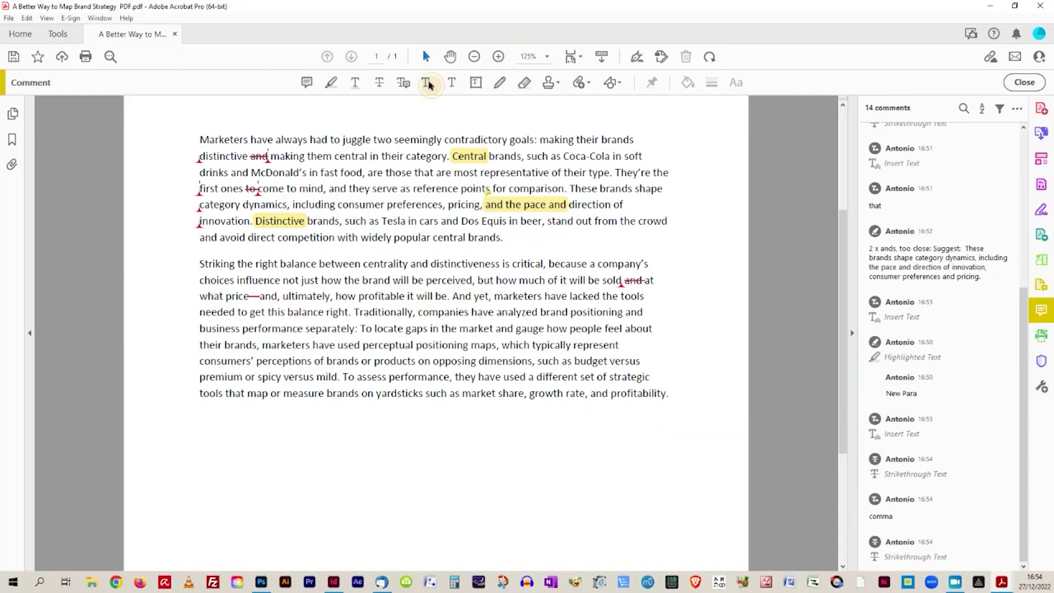
click(200, 297)
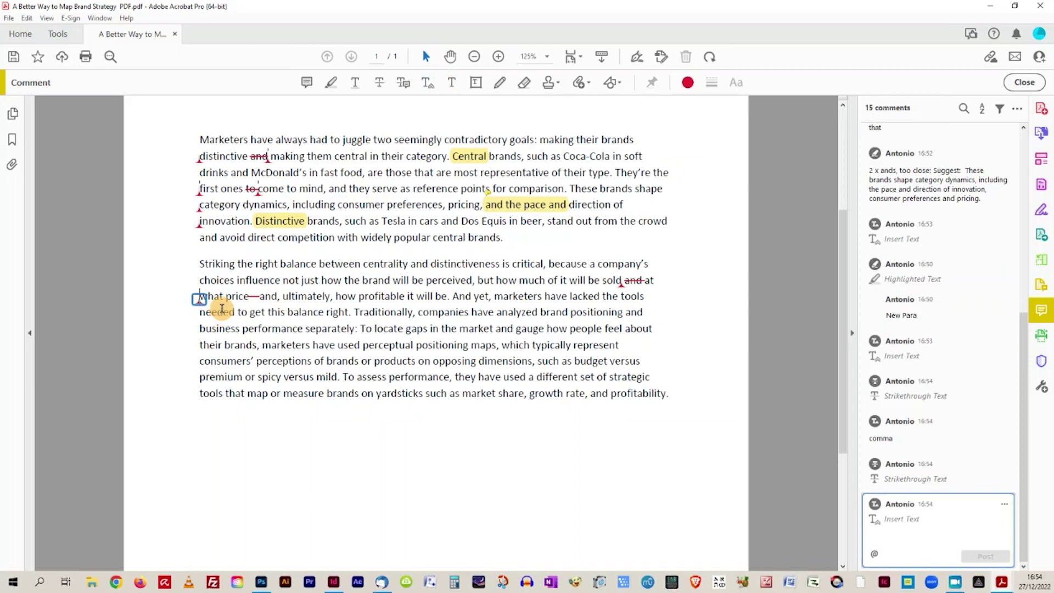
click(199, 283)
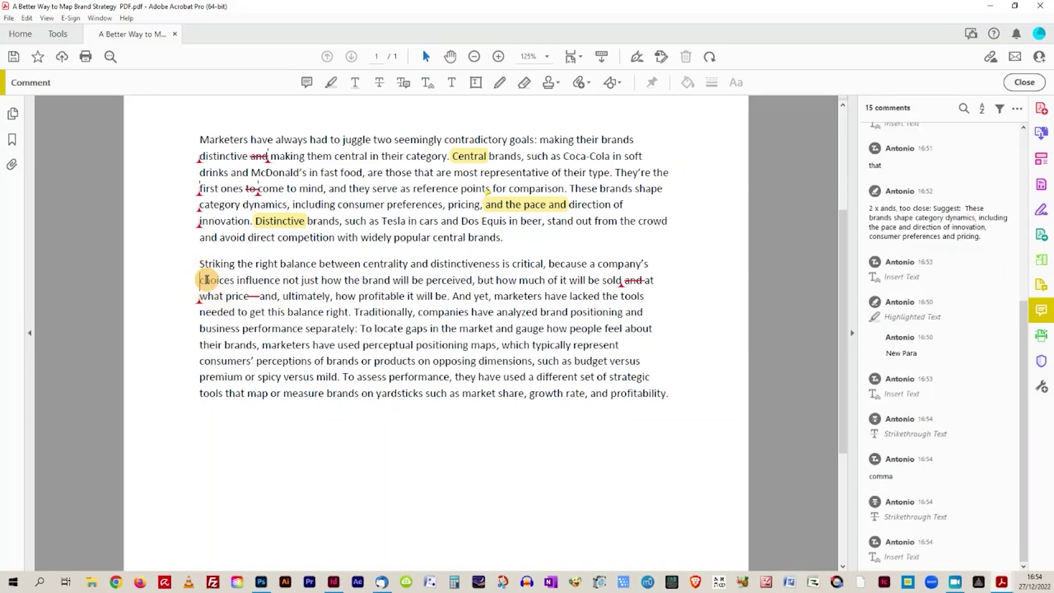
click(427, 83)
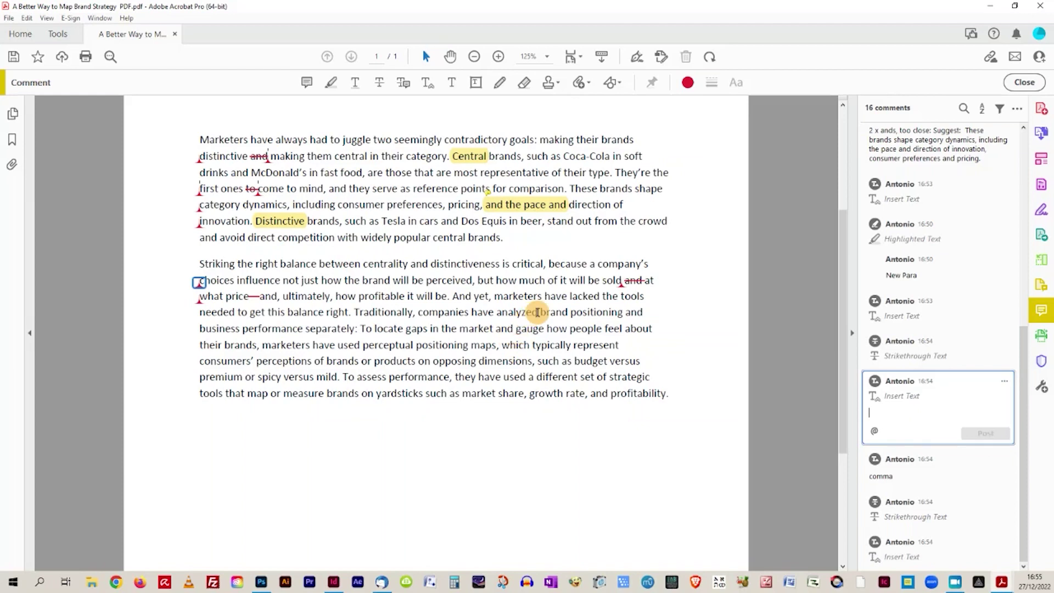
- Underline the word "analyzed" in the second paragraph and post the comment "analysed" on it
drag(538, 312, 498, 319)
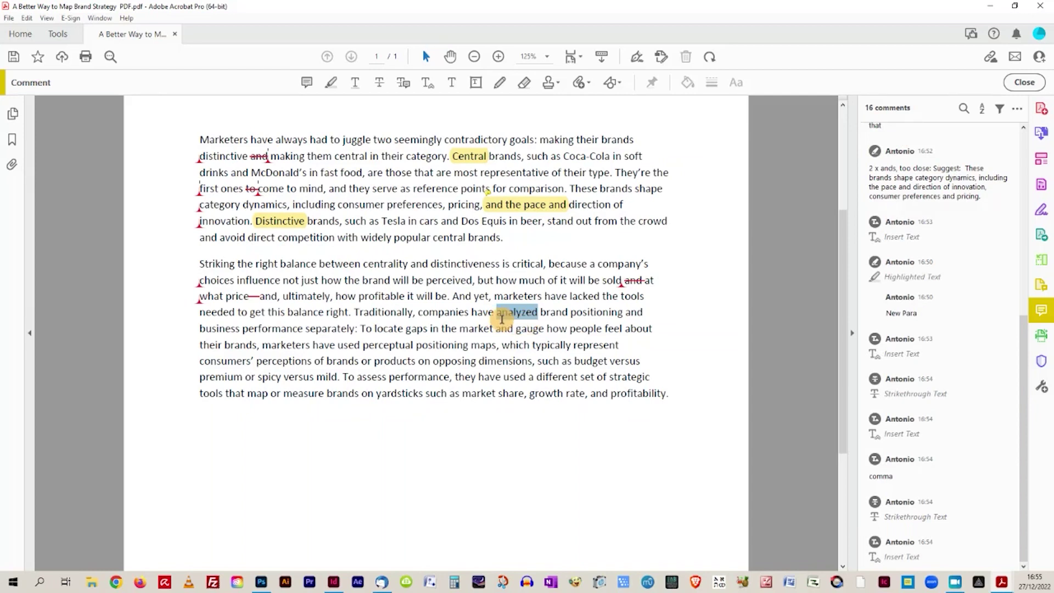
click(355, 84)
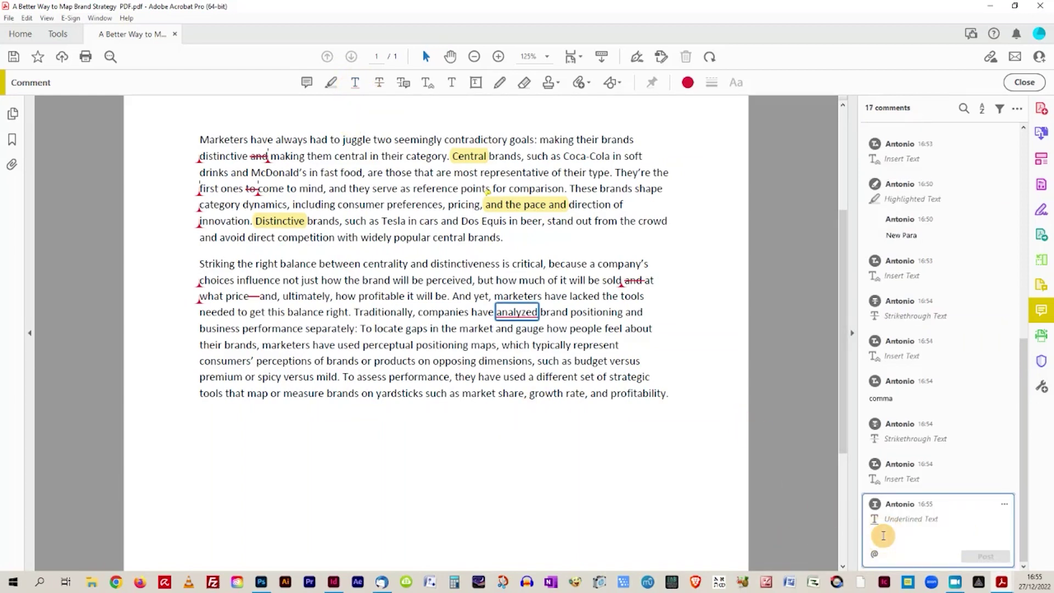
text(analysed)
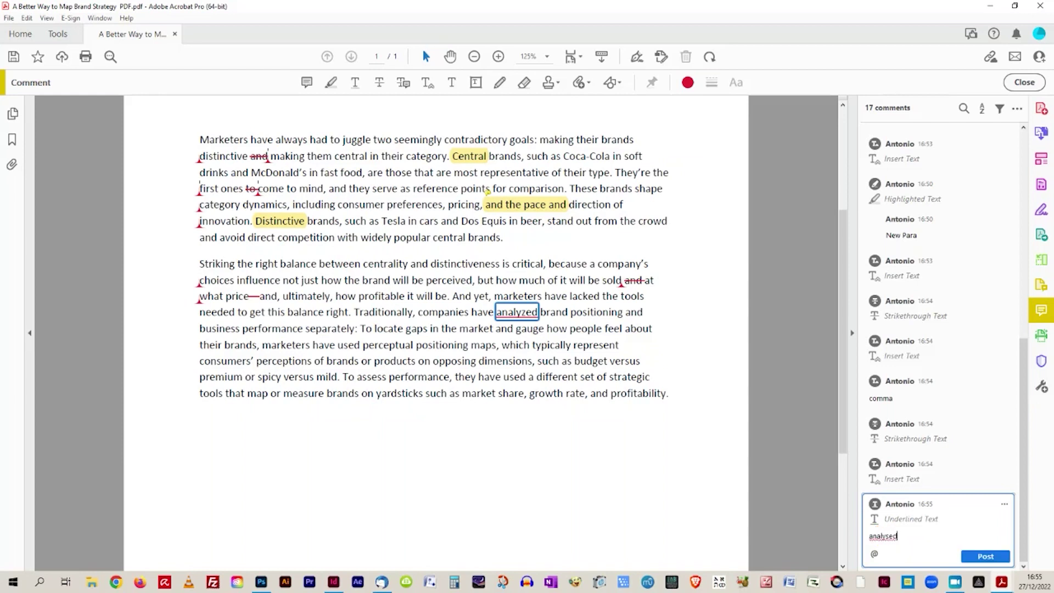
click(987, 557)
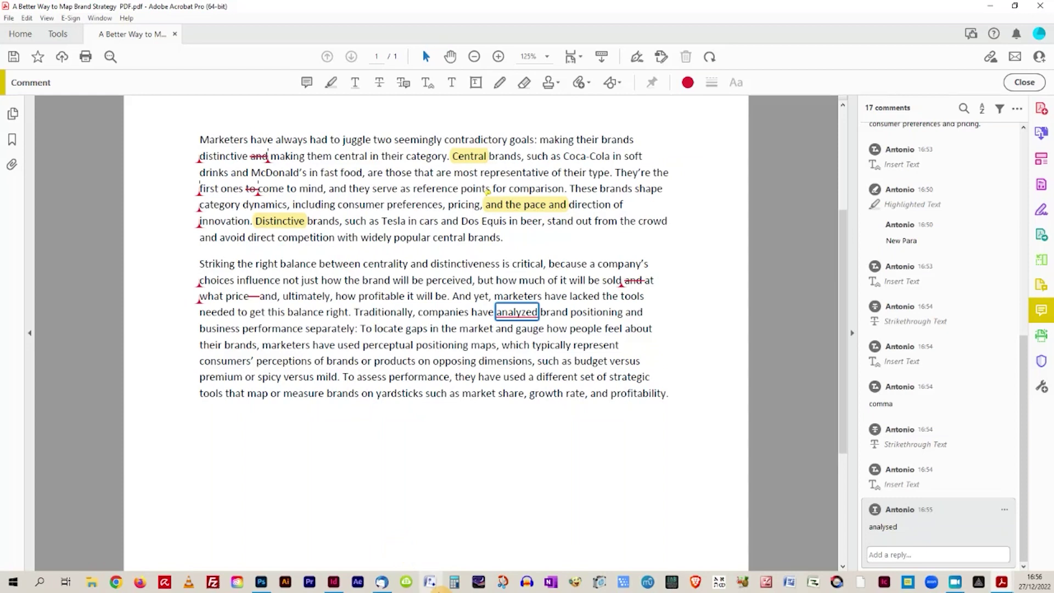
- Review the full list of comments on the page, from the first strikethrough to the last underline note
scroll(949, 477, up, 5)
scroll(950, 450, up, 2)
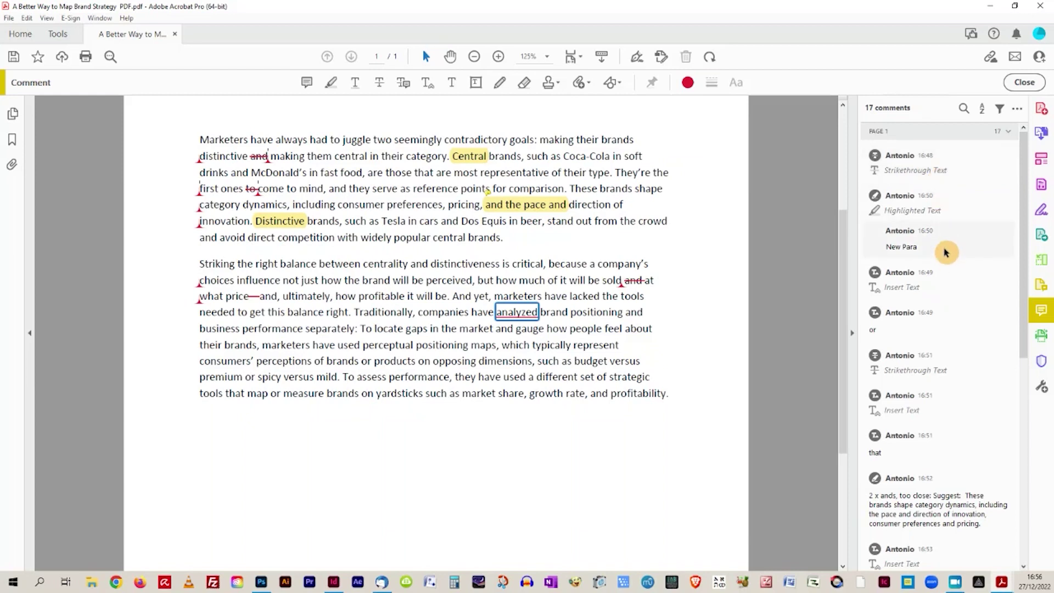
scroll(936, 234, down, 2)
scroll(937, 237, down, 5)
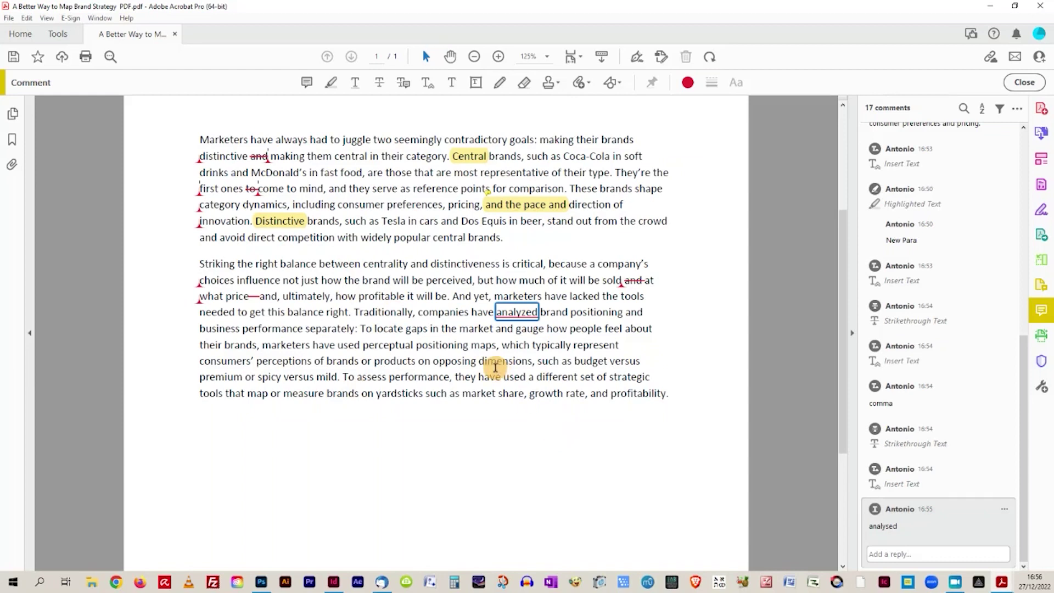
scroll(934, 371, up, 5)
scroll(937, 220, up, 2)
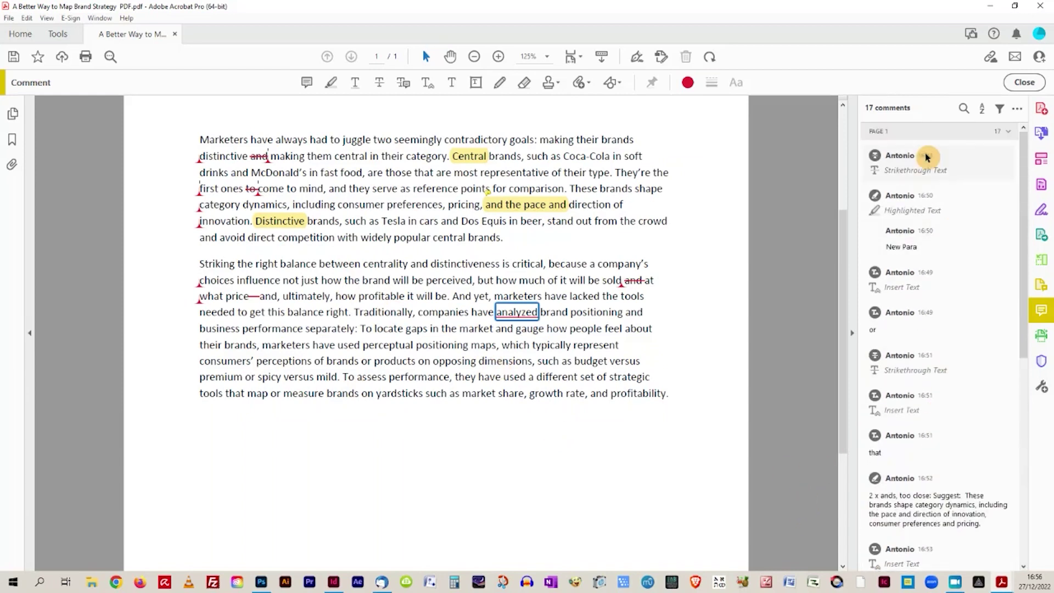